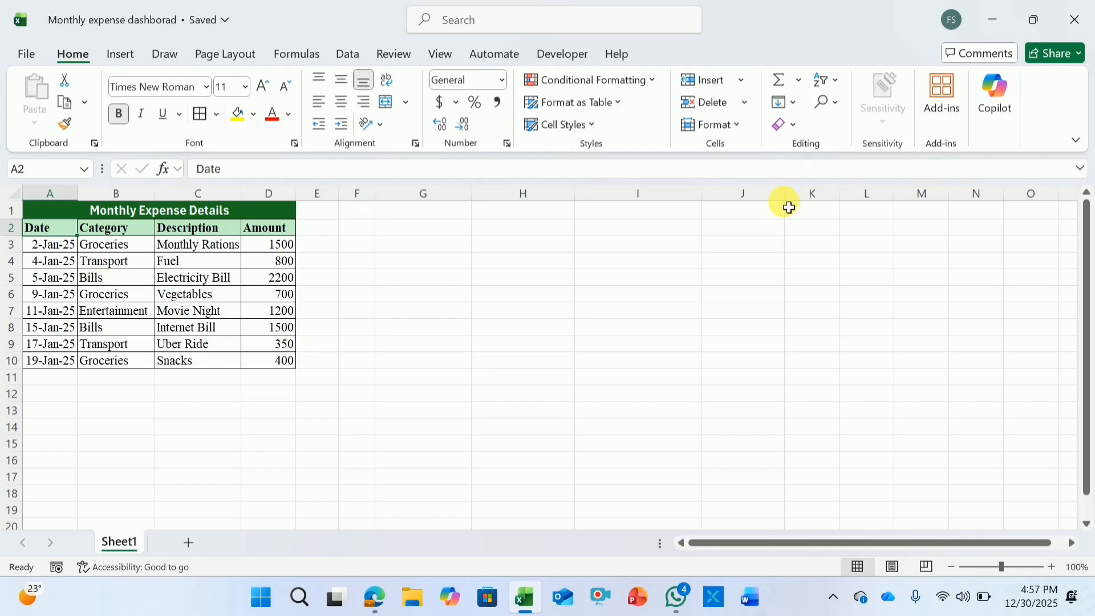
# - Enter the summary headings Total spanding, Average spending and Number of transections in cells G2, H2 and I2
pyautogui.click(441, 231)
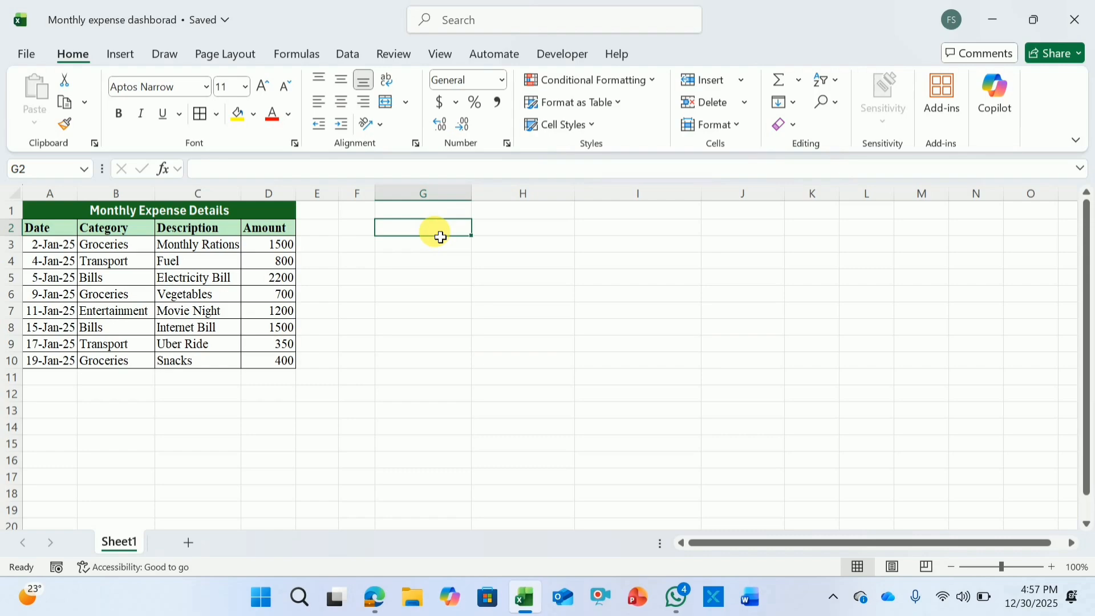
pyautogui.write('Total spanding')
pyautogui.press('Tab')
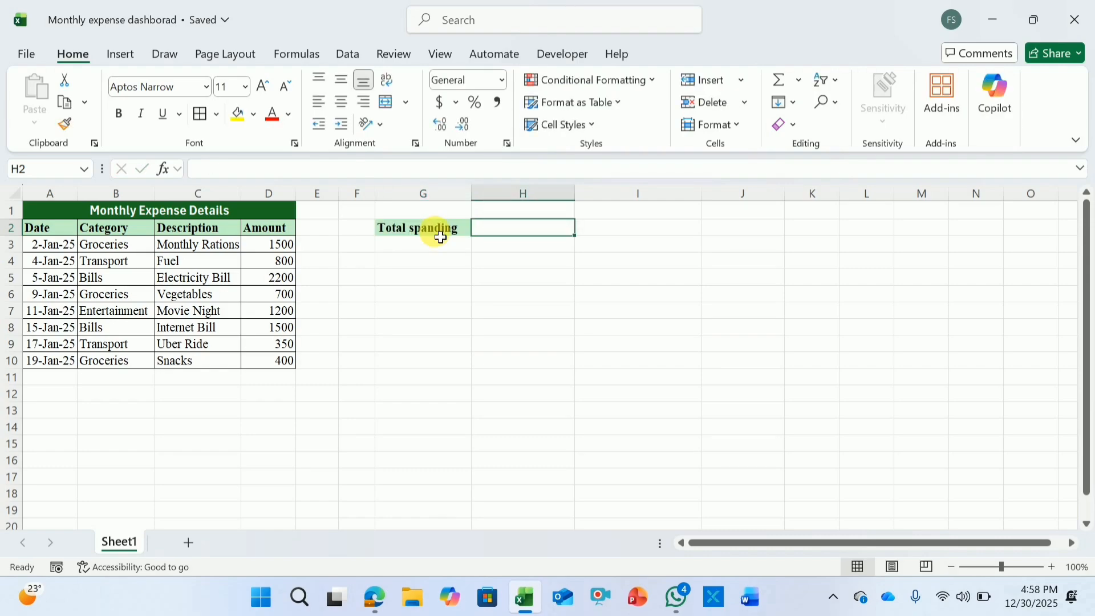
pyautogui.write('Average spending')
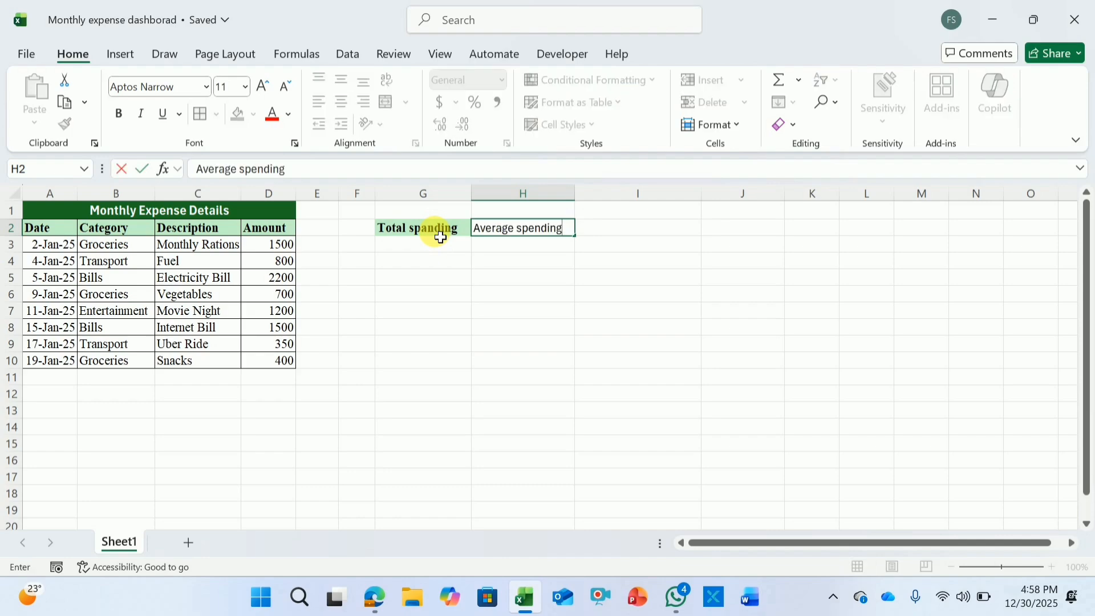
pyautogui.press('Tab')
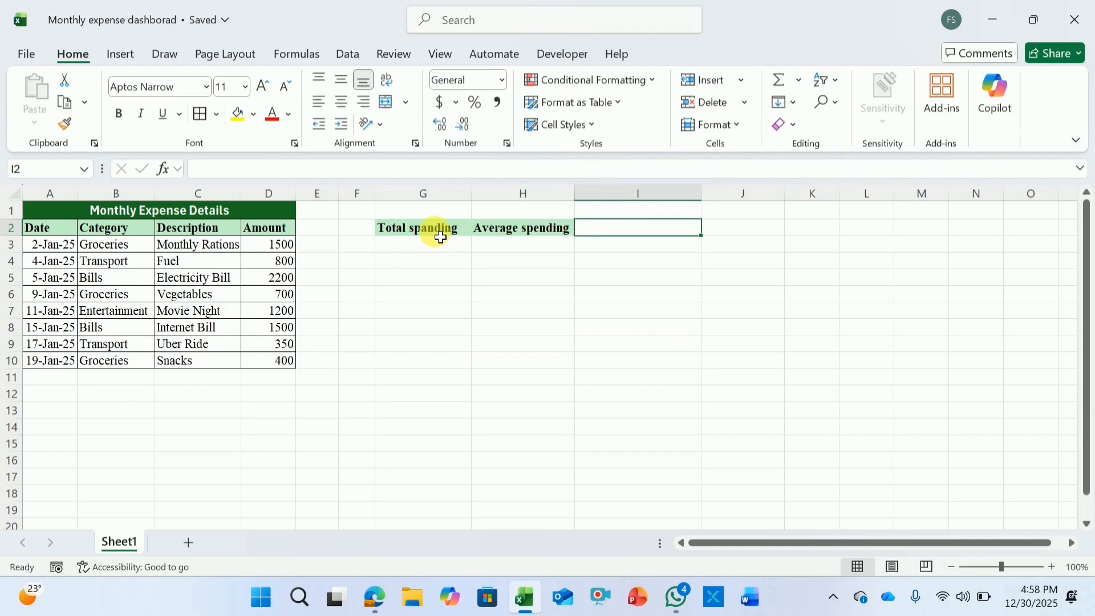
pyautogui.write('Number of transections')
# - Fill the Total spanding heading light orange, Average spending light pink and Number of transections light green
pyautogui.click(440, 237)
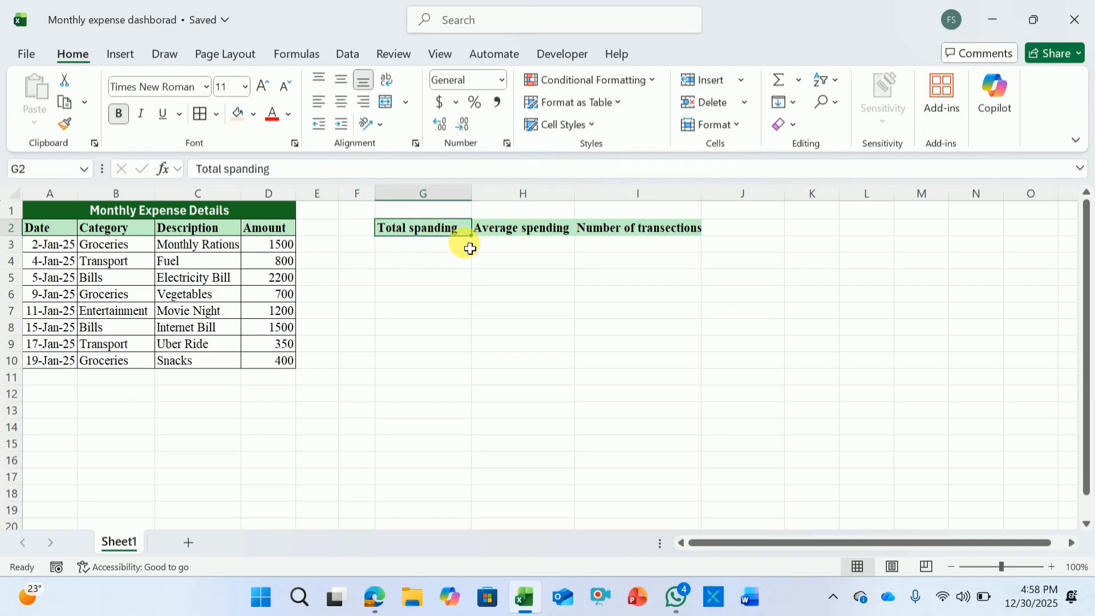
pyautogui.click(254, 114)
pyautogui.click(360, 199)
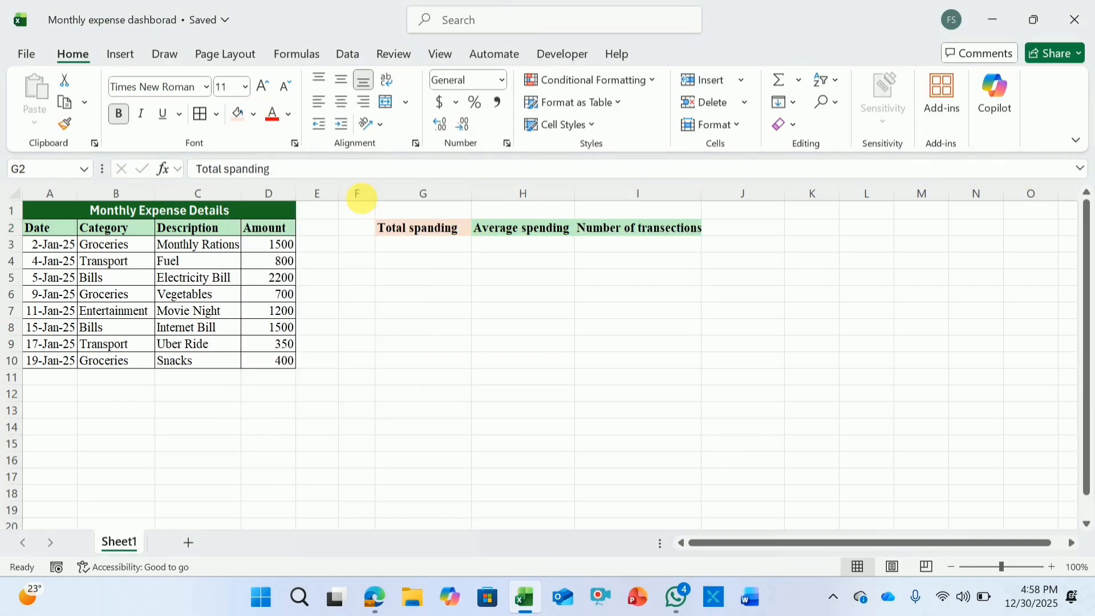
pyautogui.click(521, 228)
pyautogui.click(254, 114)
pyautogui.click(432, 194)
pyautogui.click(631, 228)
pyautogui.click(254, 114)
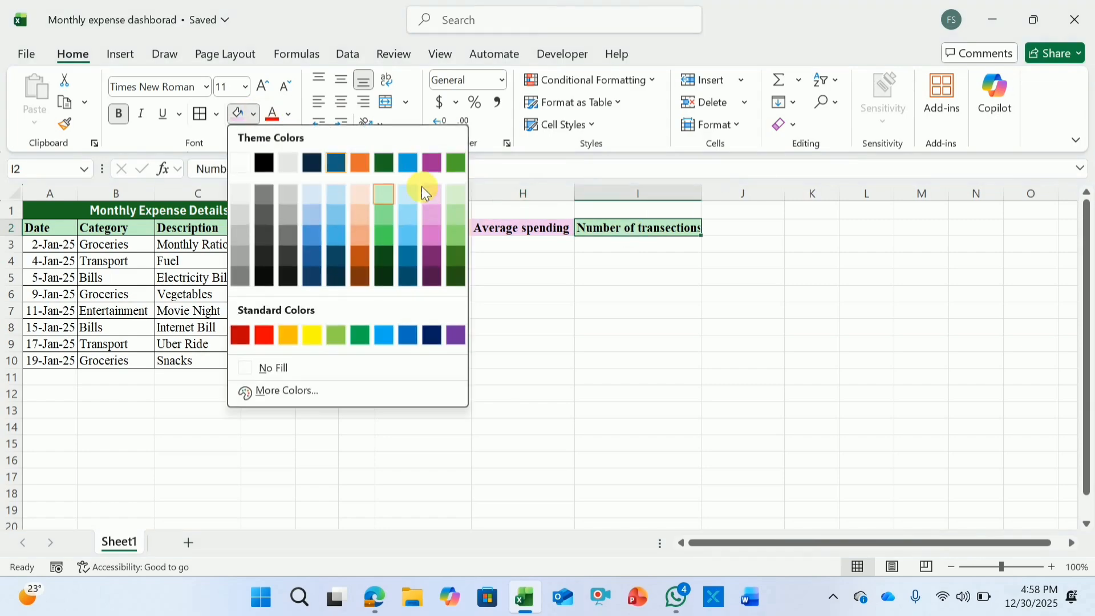
pyautogui.click(456, 194)
# - Calculate the total spending in G3 with a SUM formula over the amounts D3:D10
pyautogui.click(424, 245)
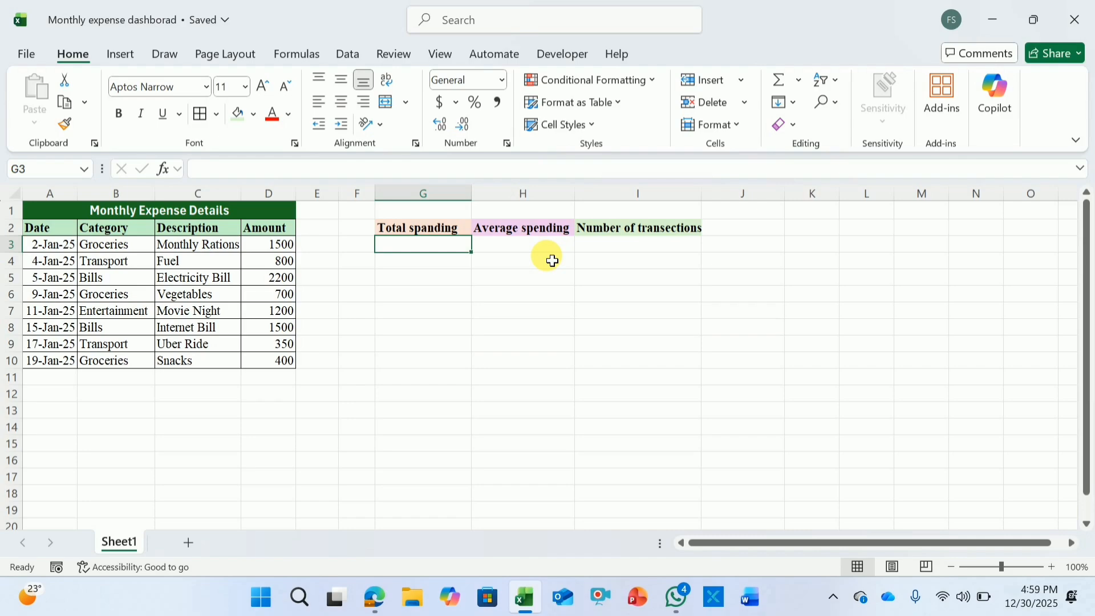
pyautogui.write('=sum(')
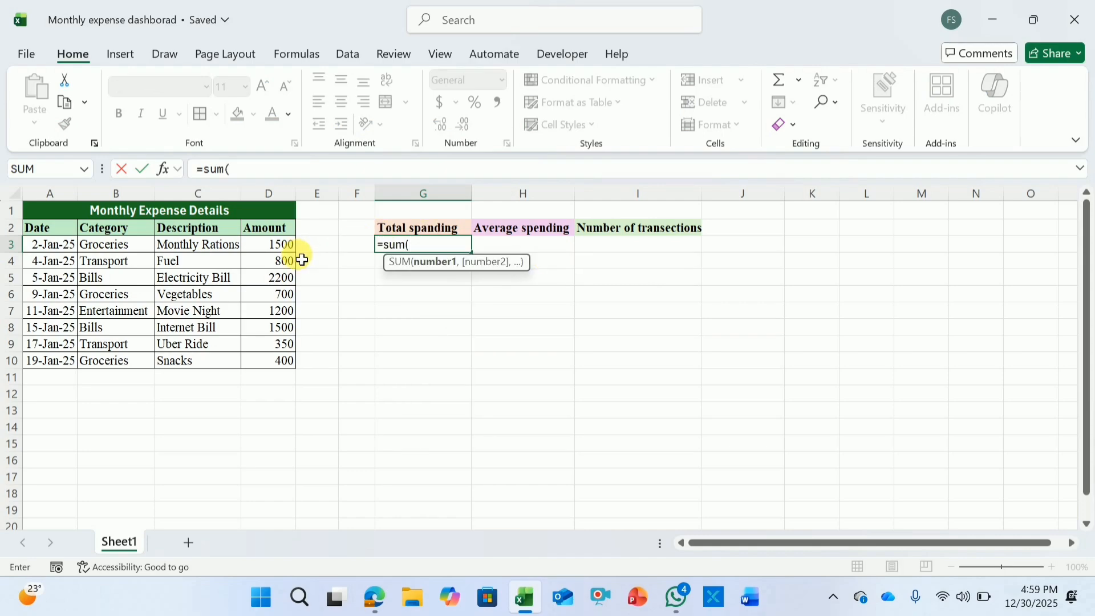
pyautogui.moveTo(287, 246); pyautogui.dragTo(286, 365)
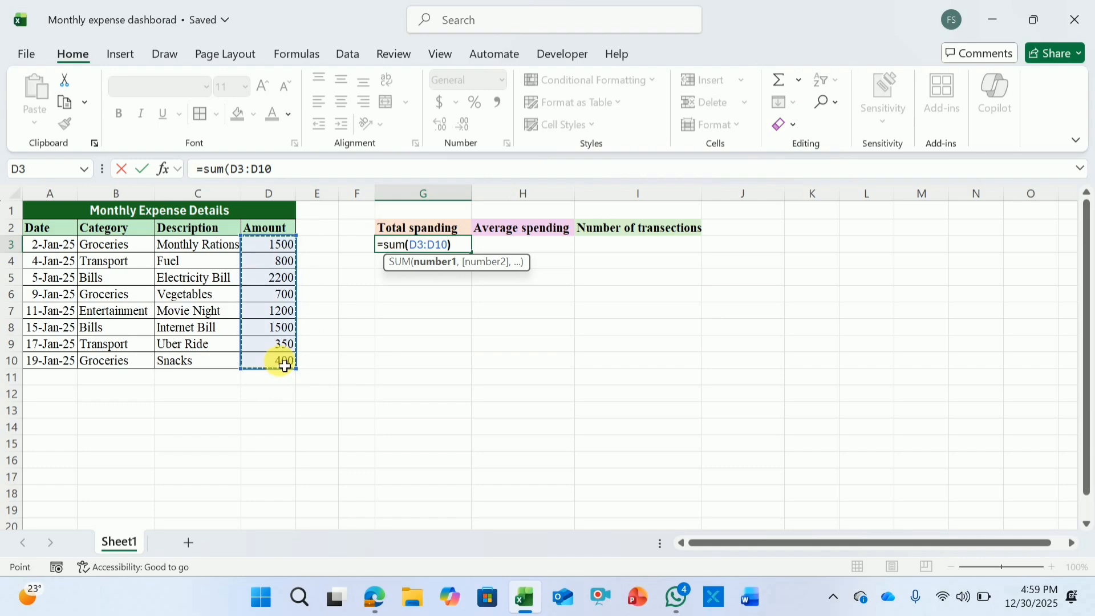
pyautogui.press('Return')
# - Calculate the average spending in H3 with the formula =AVERAGE(D3:D10)
pyautogui.click(532, 252)
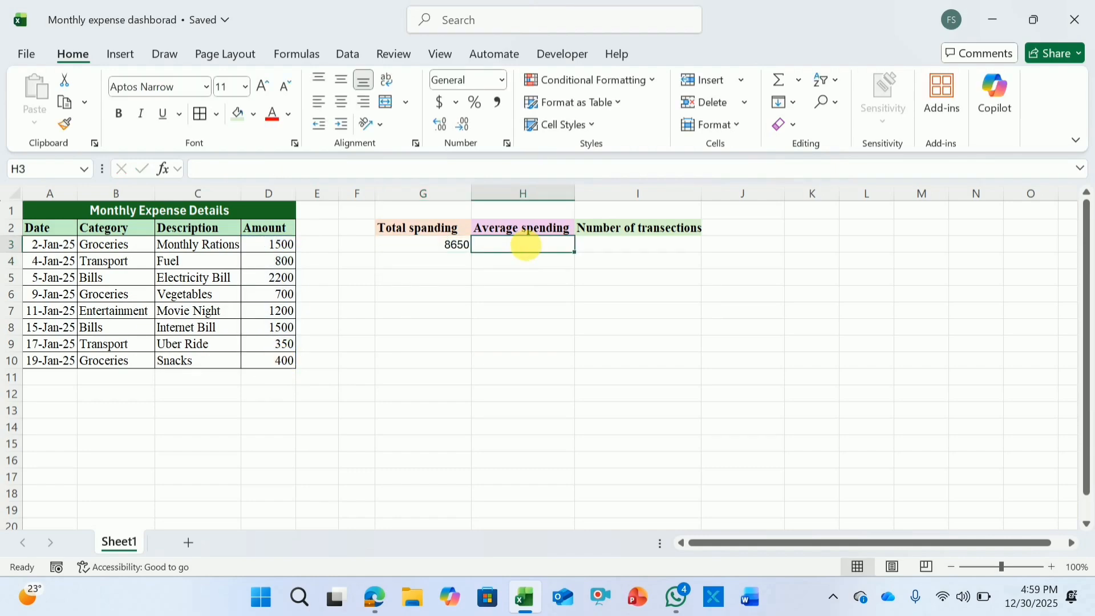
pyautogui.write('=ave')
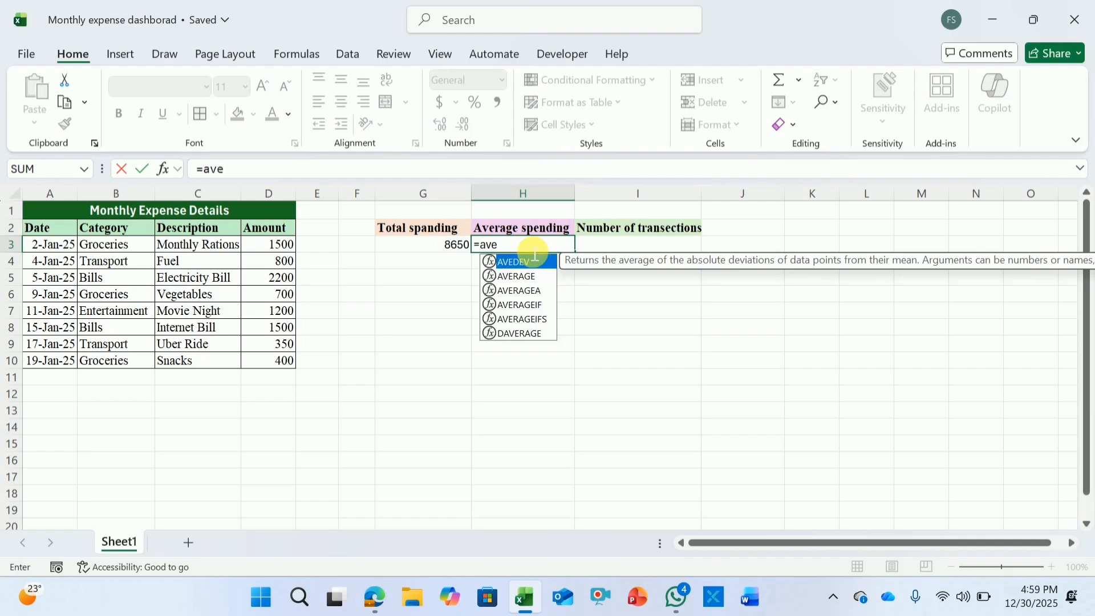
pyautogui.doubleClick(516, 276)
pyautogui.click(256, 171)
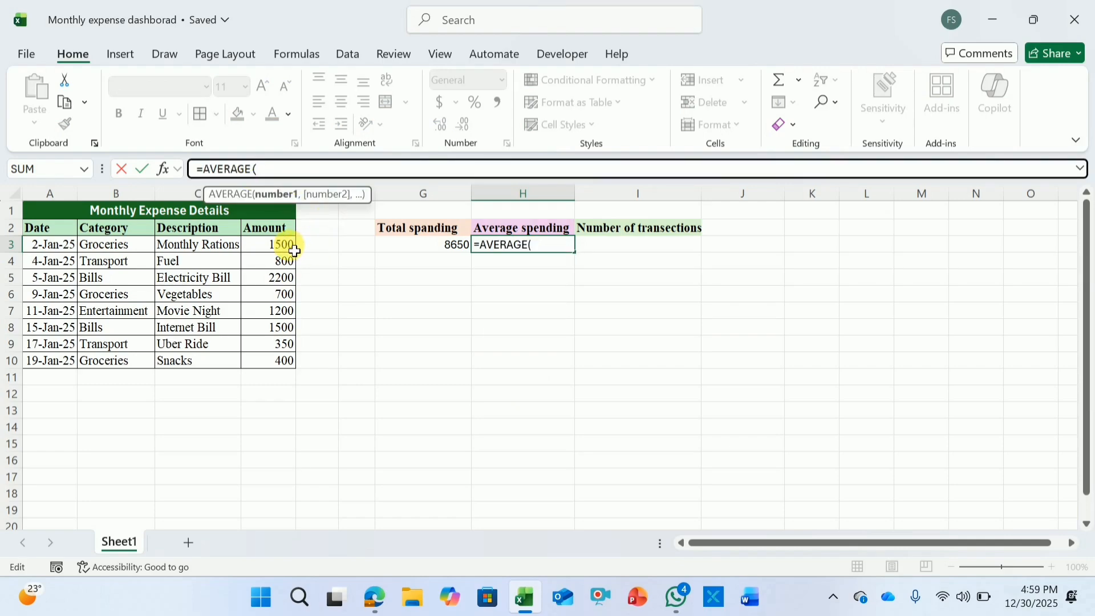
pyautogui.moveTo(295, 251); pyautogui.dragTo(290, 366)
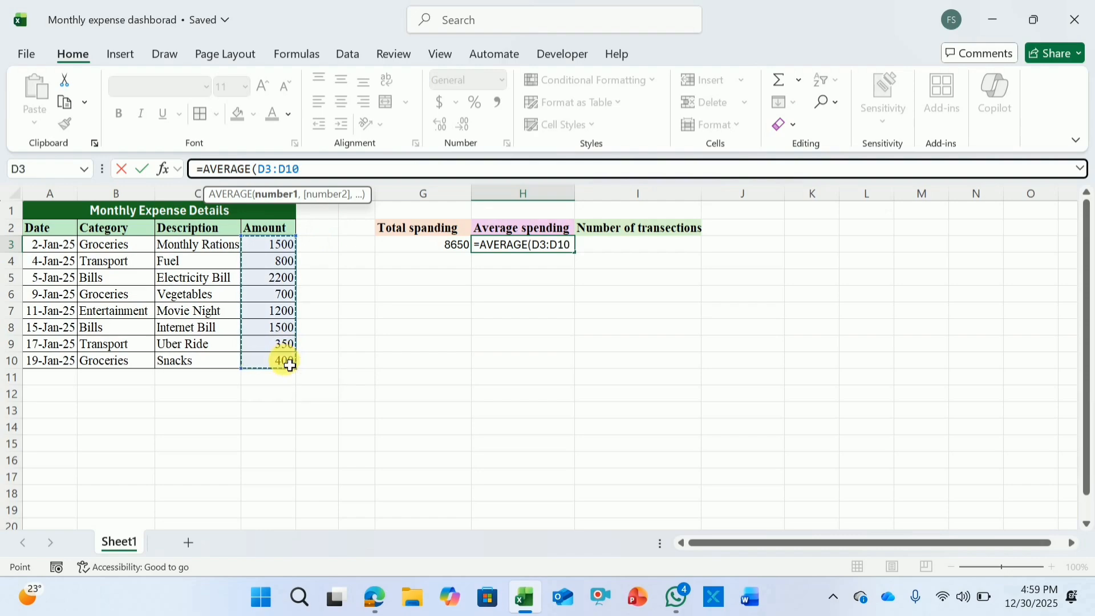
pyautogui.write(')')
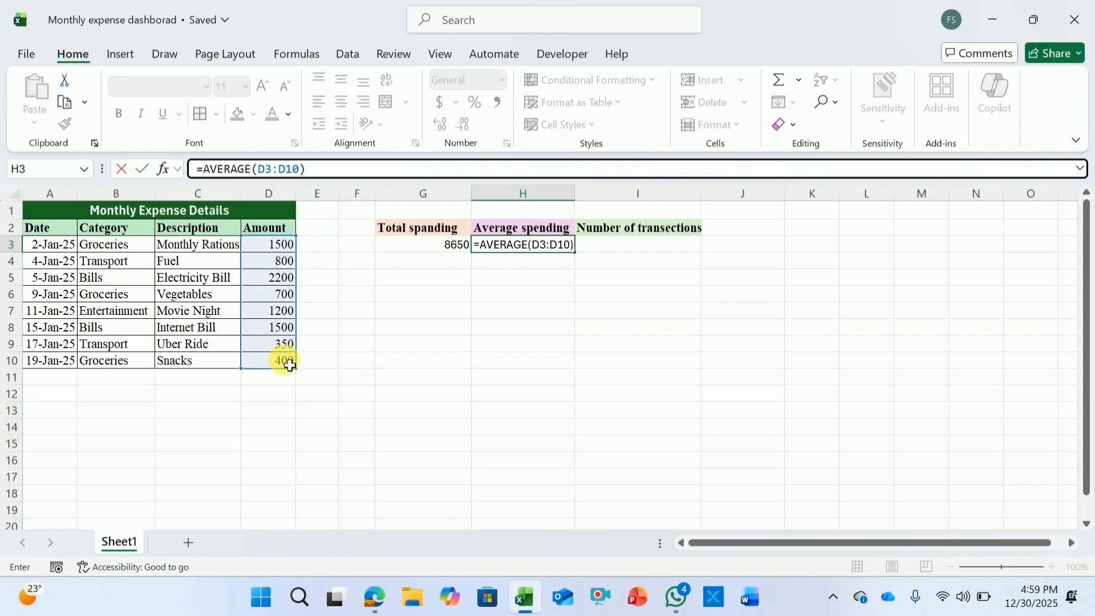
pyautogui.press('Return')
# - Count the transactions in I3 with a COUNT formula over the amounts D3:D10
pyautogui.click(631, 255)
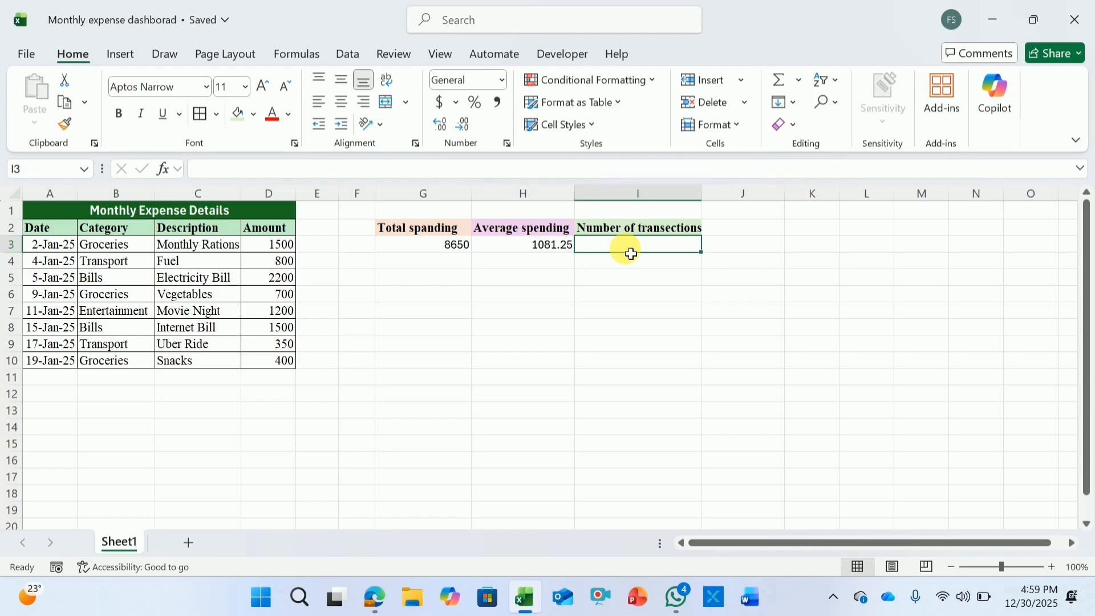
pyautogui.write('=')
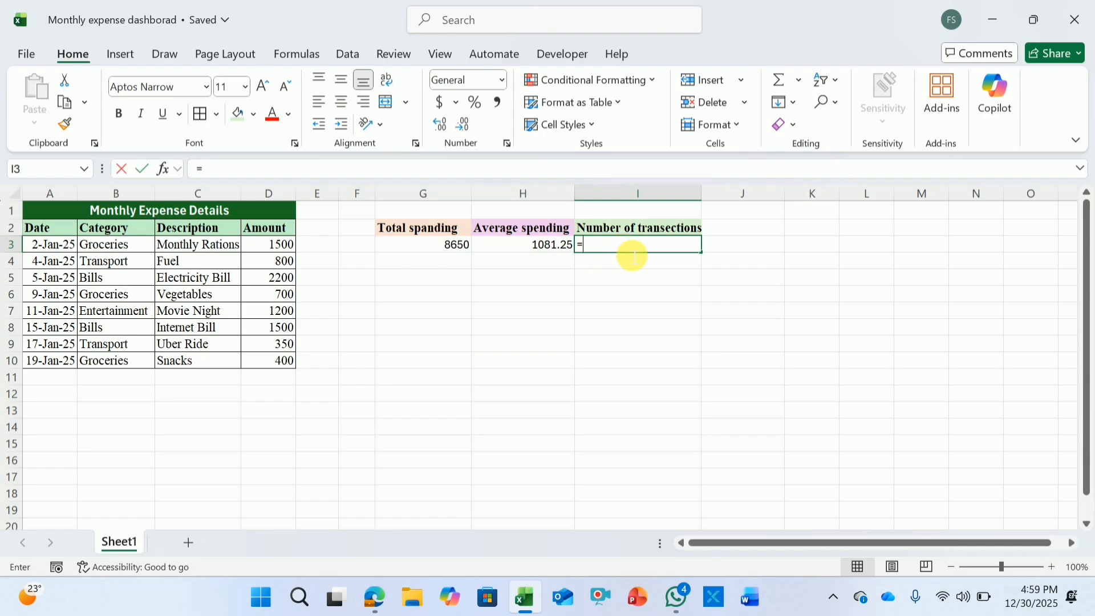
pyautogui.write('cou')
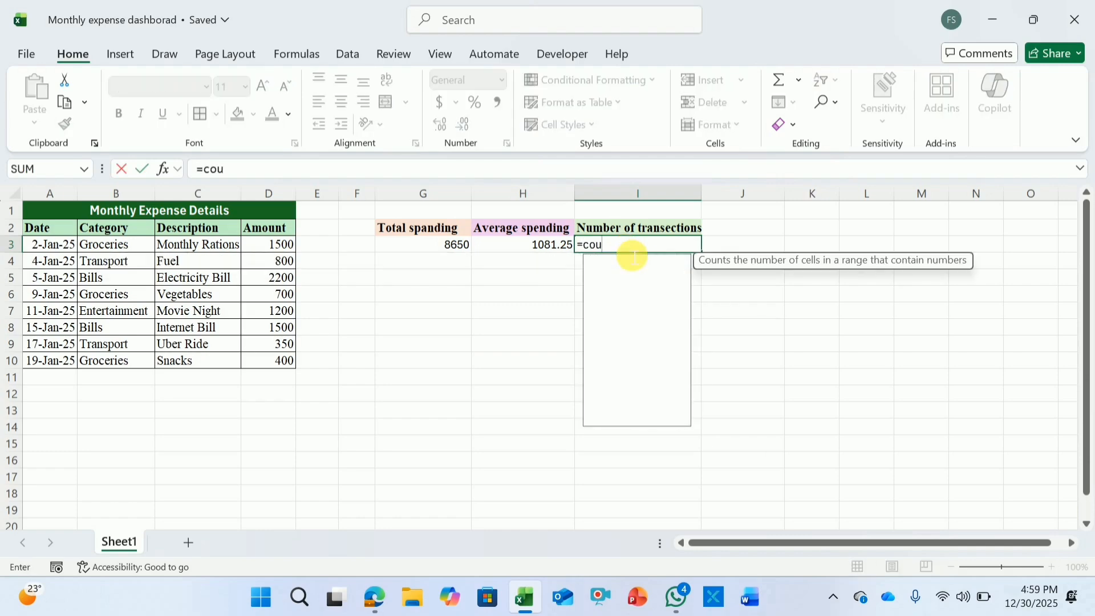
pyautogui.write('nt(')
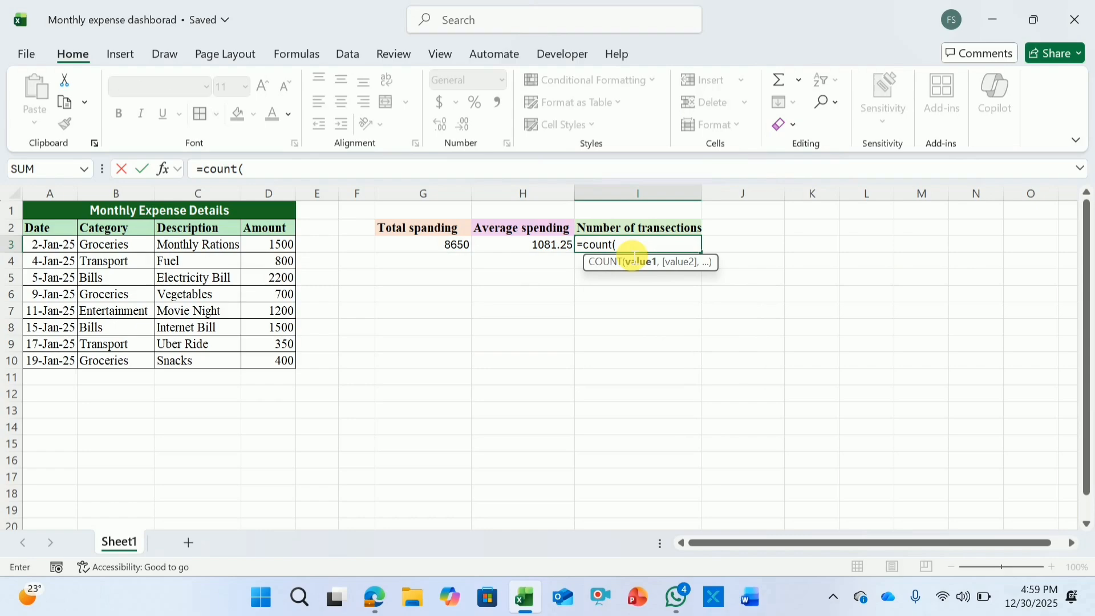
pyautogui.moveTo(279, 245); pyautogui.dragTo(292, 363)
pyautogui.write(')')
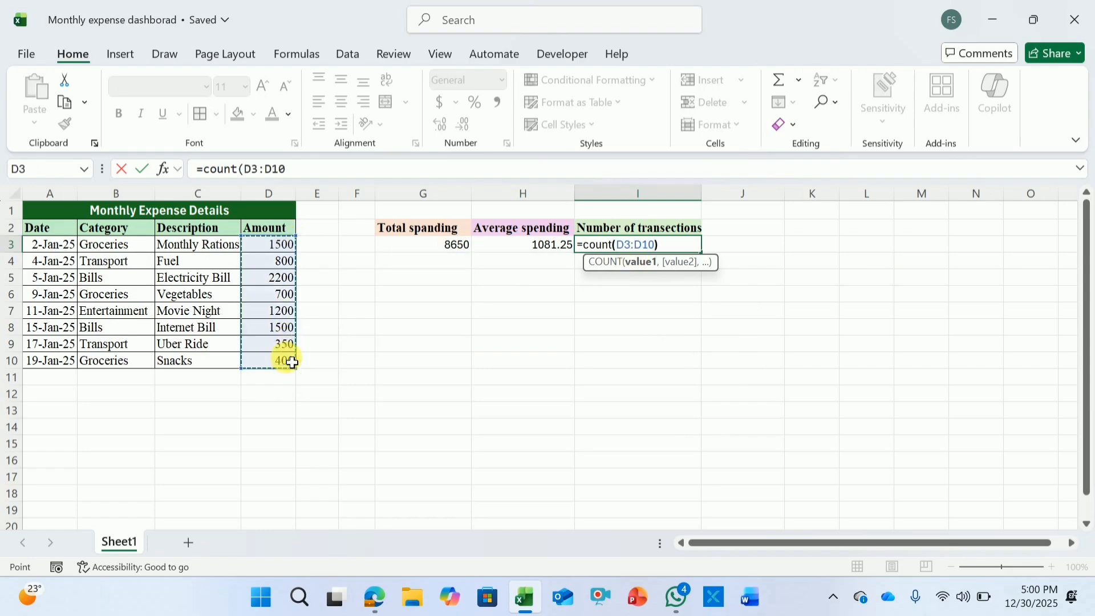
pyautogui.press('Return')
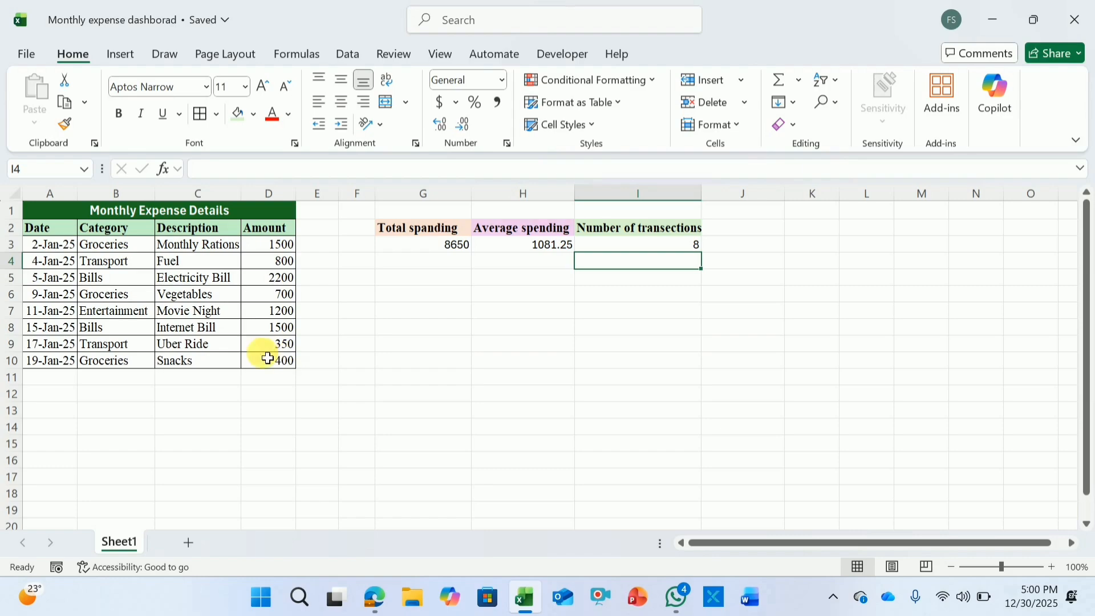
# - Enter the heading Cotegories in G4 and list Groceries, Transport, Bills and Entertainment in G5:G8
pyautogui.click(441, 265)
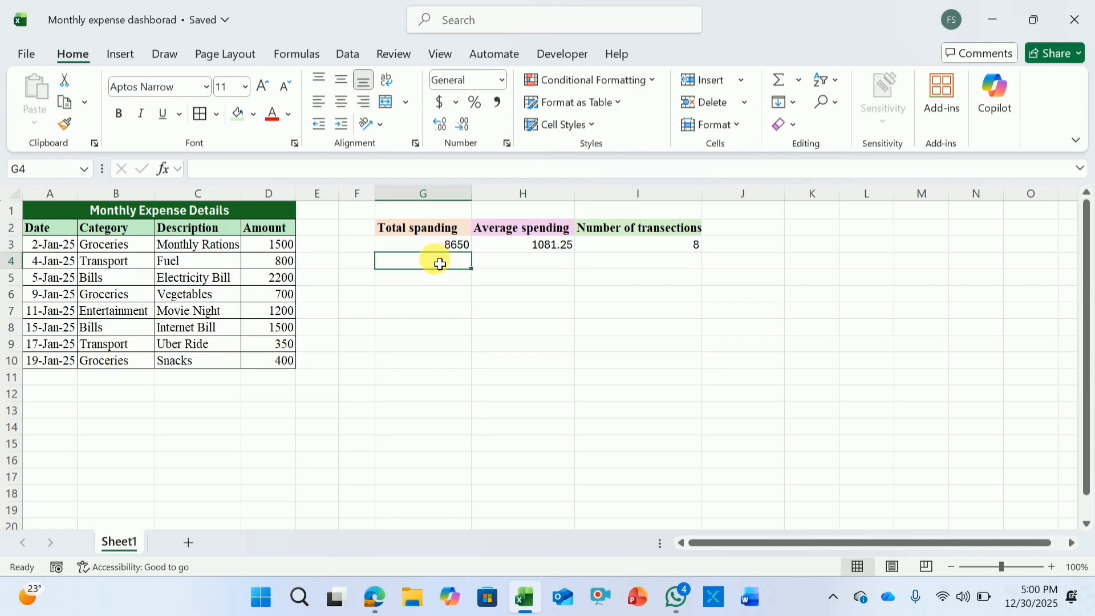
pyautogui.write('Co')
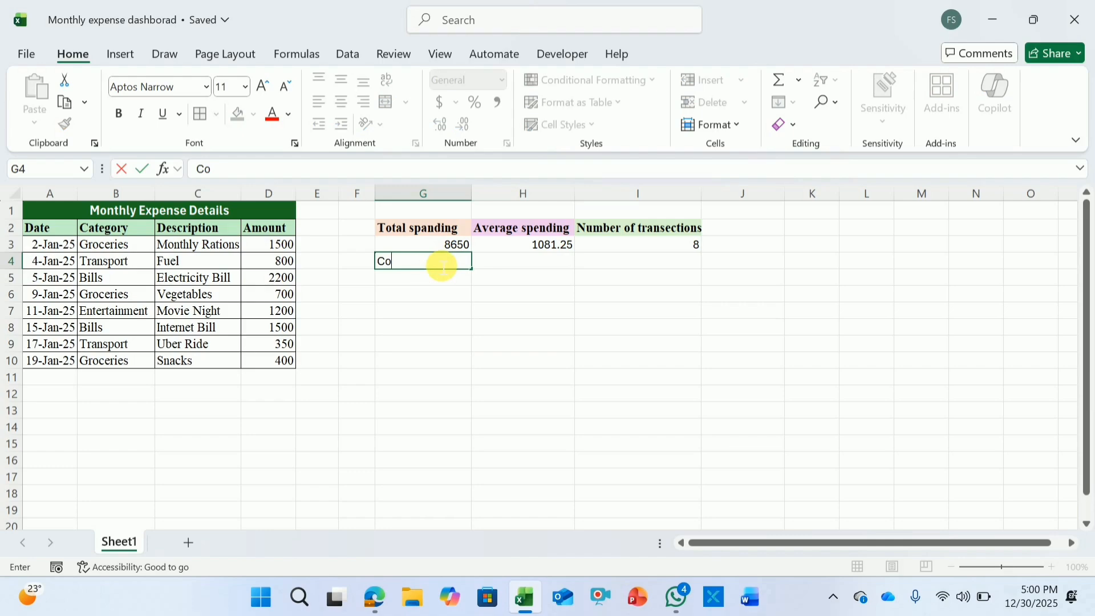
pyautogui.write('tegories')
pyautogui.press('Return')
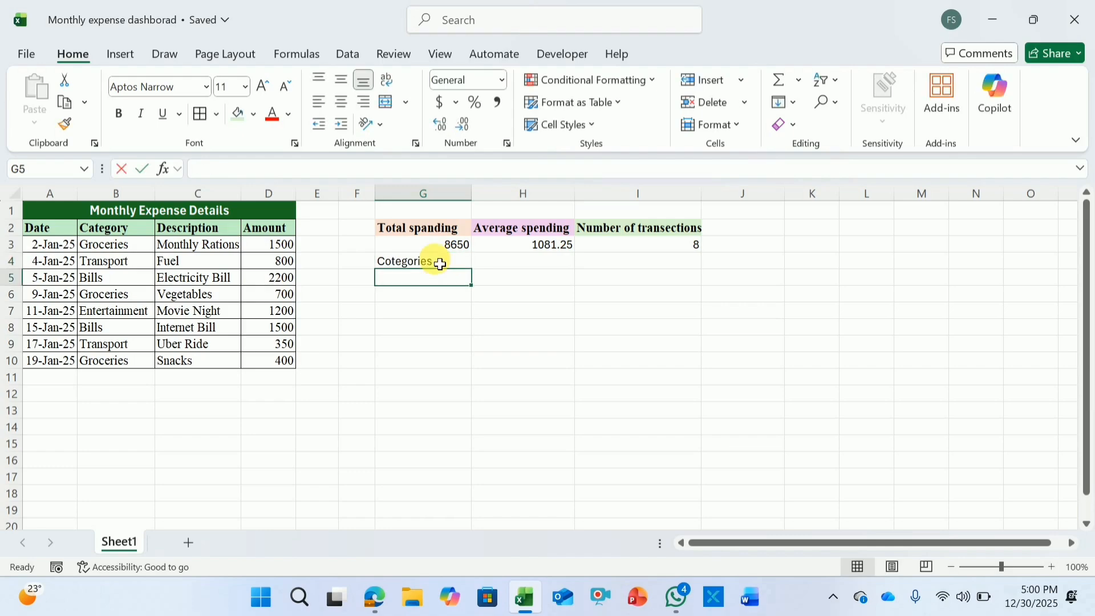
pyautogui.write('Groceries')
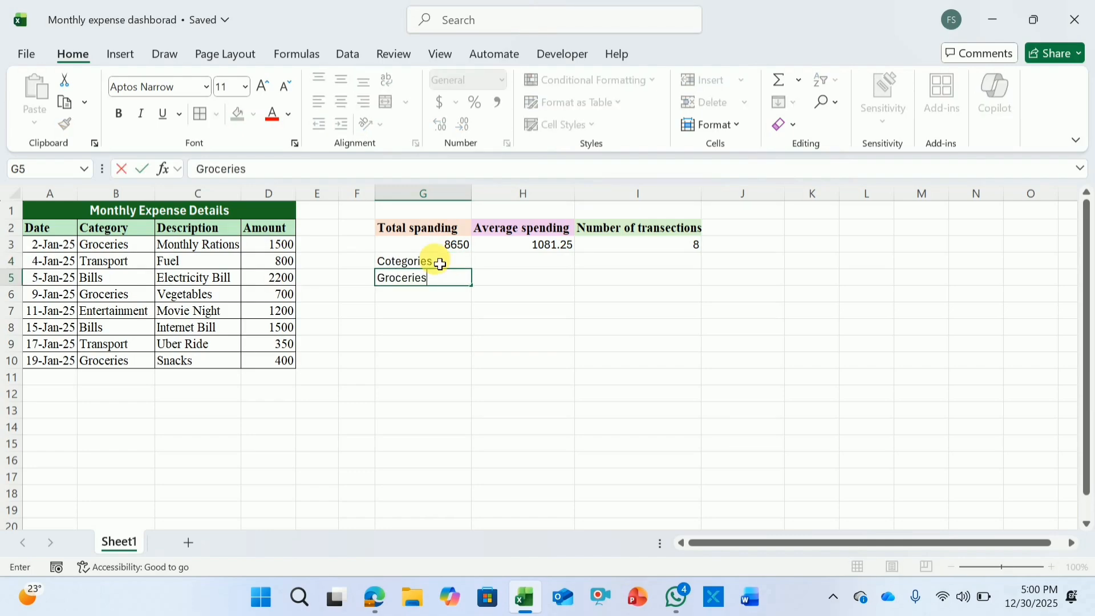
pyautogui.press('Return')
pyautogui.write('Transport')
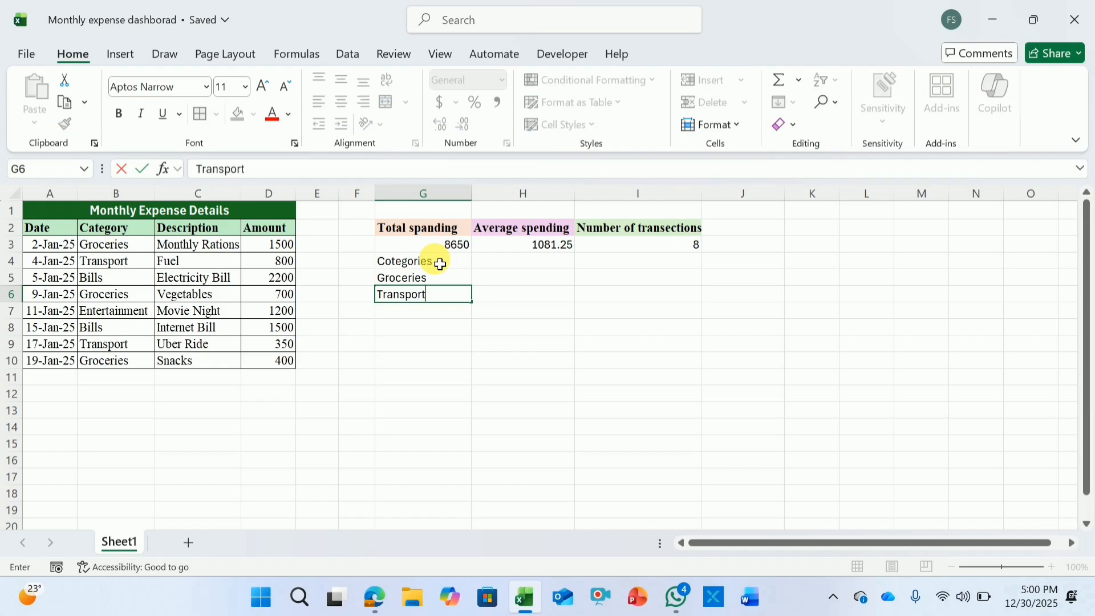
pyautogui.press('Return')
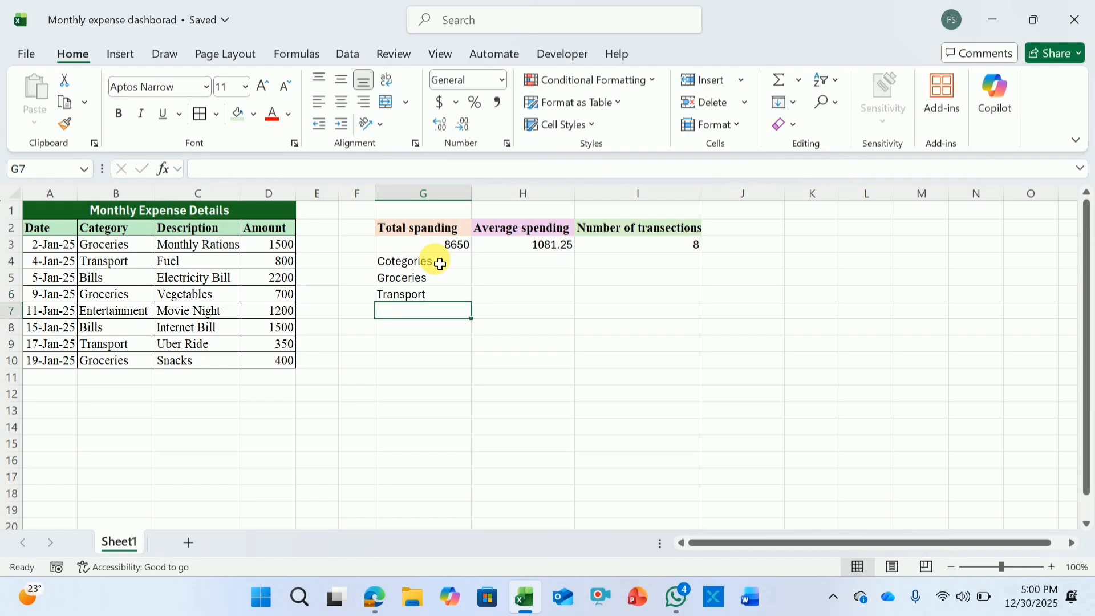
pyautogui.write('Bills')
pyautogui.press('Return')
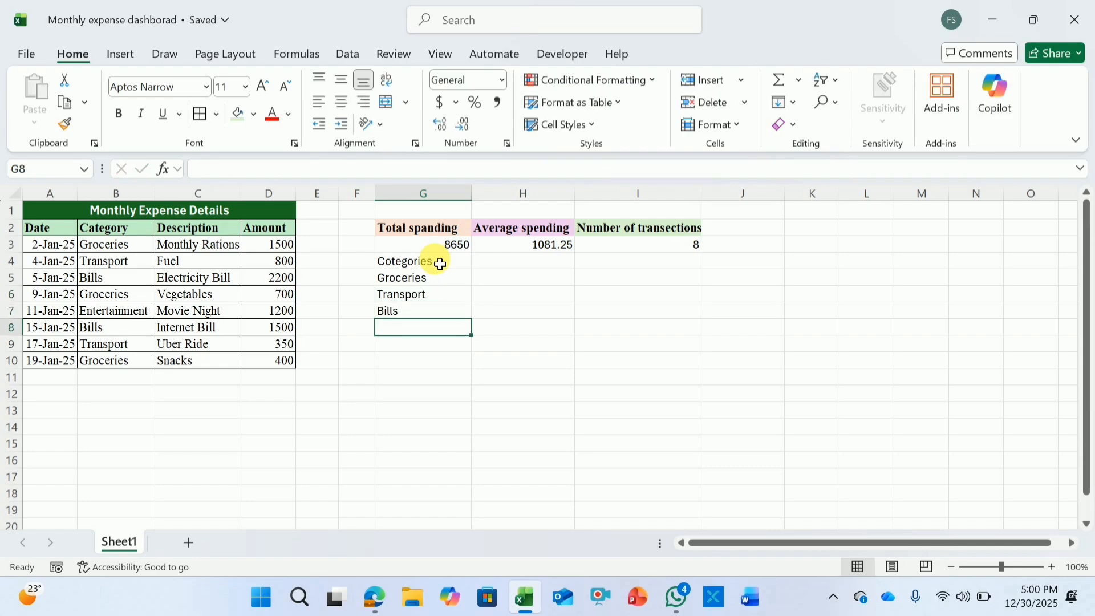
pyautogui.write('Entert')
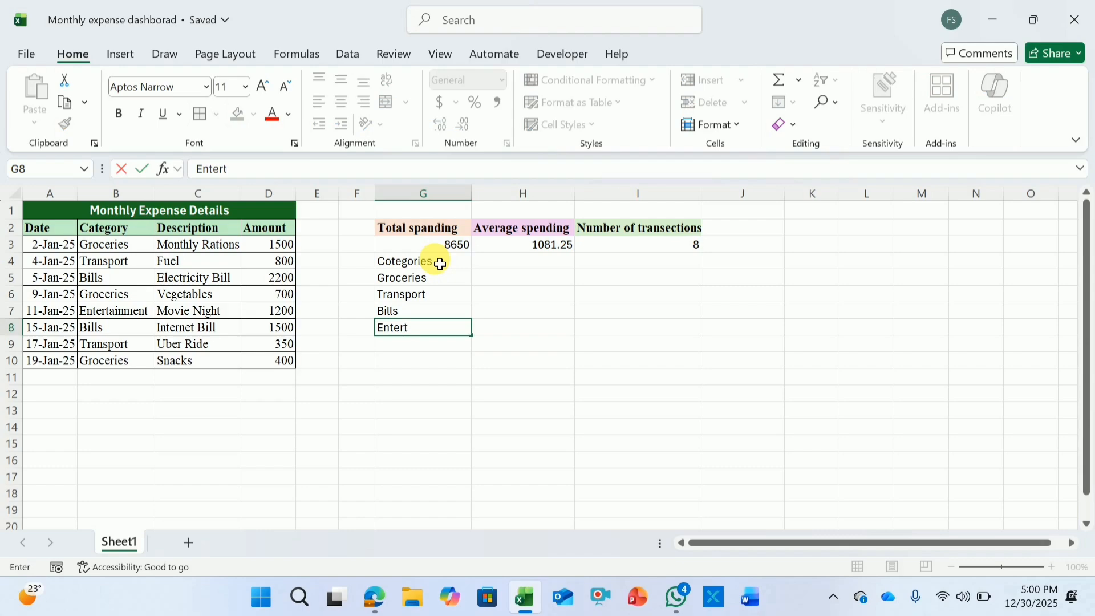
pyautogui.write('ainment')
pyautogui.press('Tab')
# - Enter the heading Amount spend in H4 beside the Cotegories heading
pyautogui.click(512, 266)
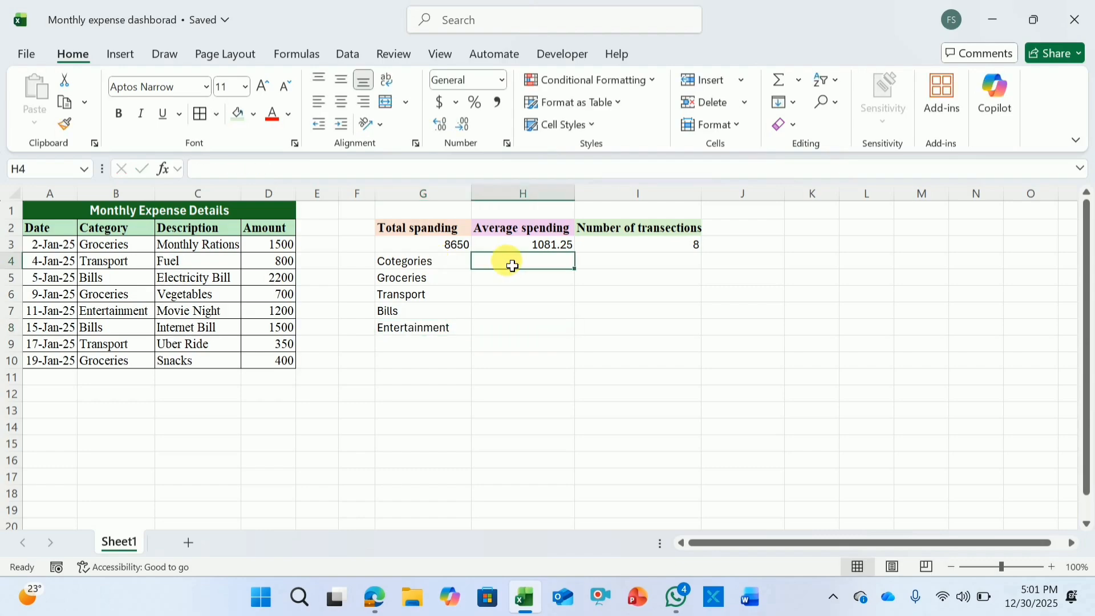
pyautogui.write('A')
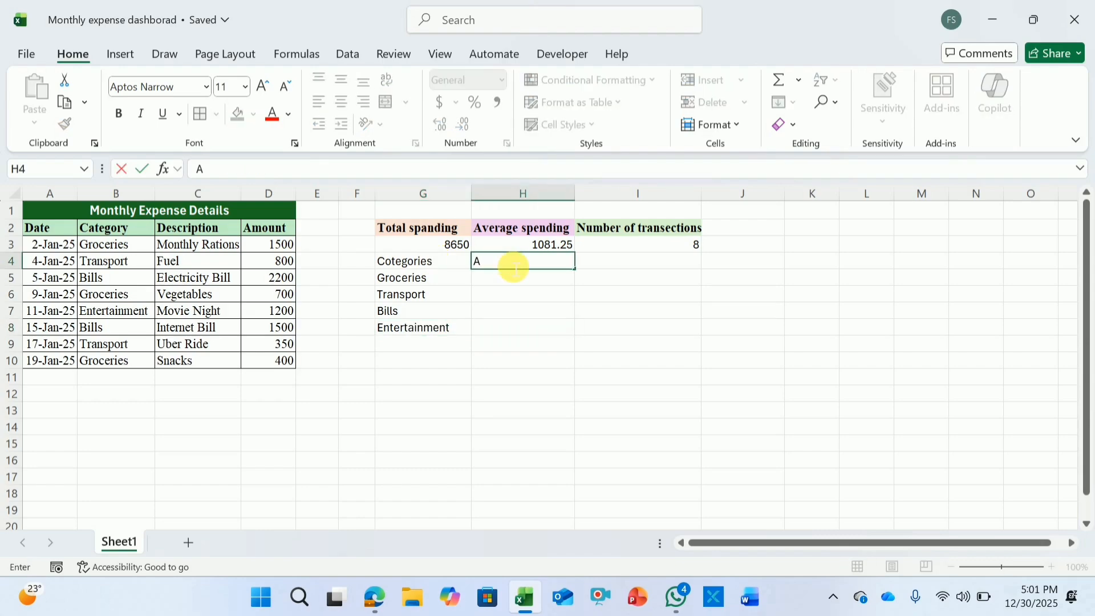
pyautogui.write('mount spend')
# - Make the Cotegories and Amount spend headings bold and apply borders to all cells of the category table G4:H8
pyautogui.moveTo(422, 261); pyautogui.dragTo(530, 328)
pyautogui.hotkey('ctrl', 'b')
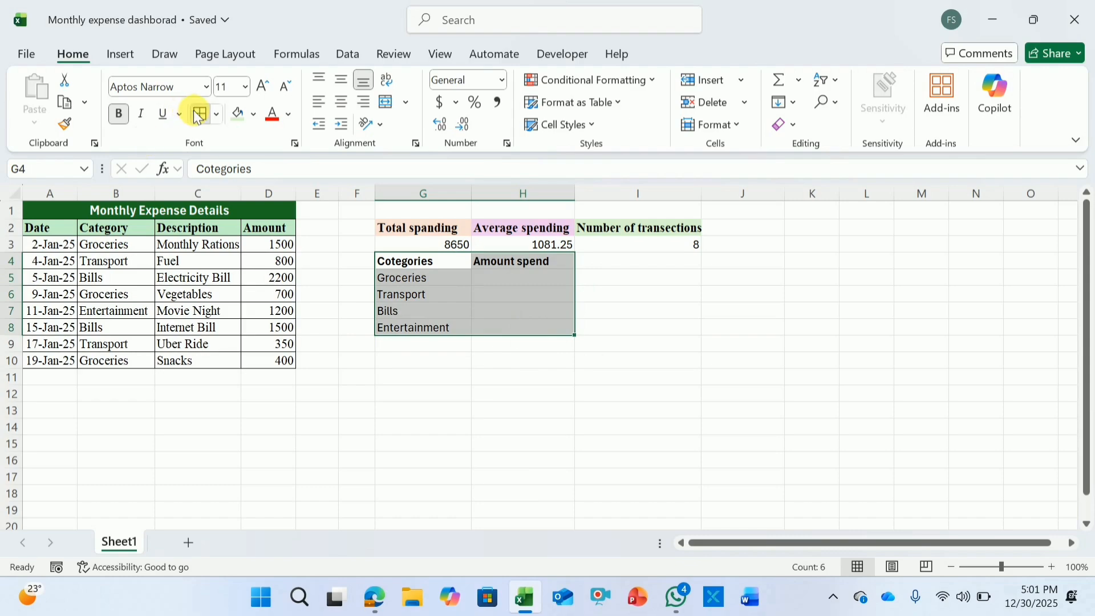
pyautogui.click(199, 114)
# - Fill the category table's heading cells G4:H4 with light blue
pyautogui.moveTo(432, 268); pyautogui.dragTo(559, 261)
pyautogui.click(253, 115)
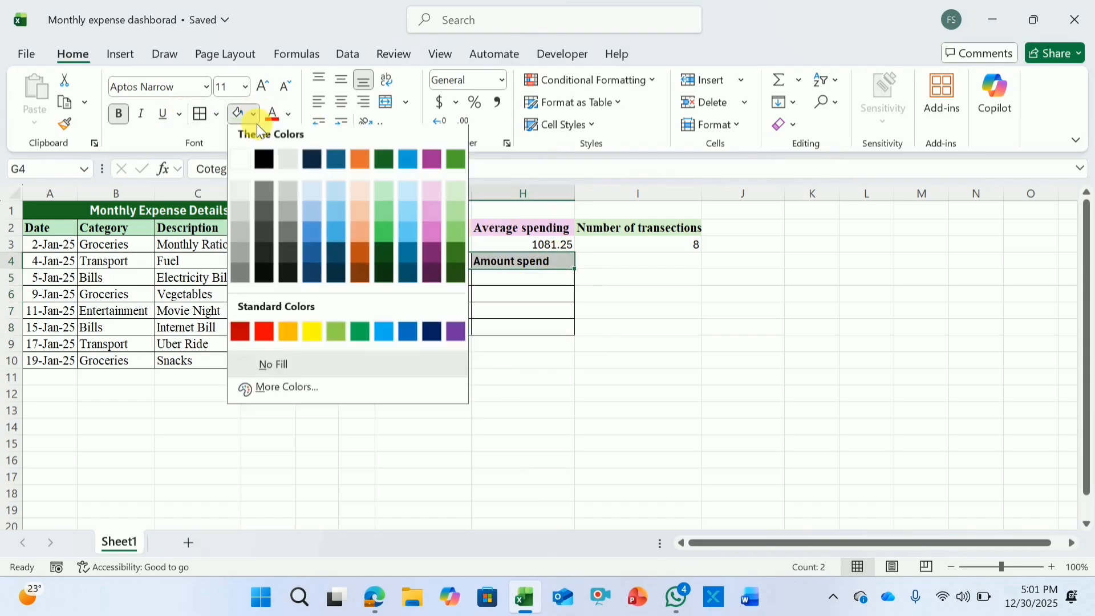
pyautogui.click(409, 195)
# - Total the Groceries amounts in H5 with a SUM formula adding D3, D6 and D10
pyautogui.click(551, 284)
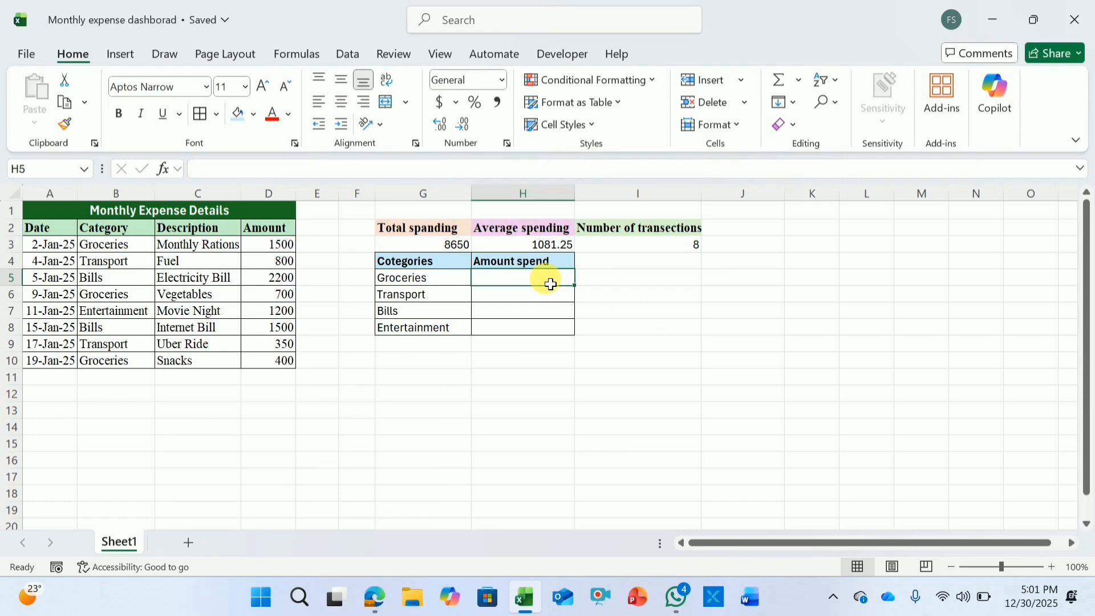
pyautogui.write('=sum')
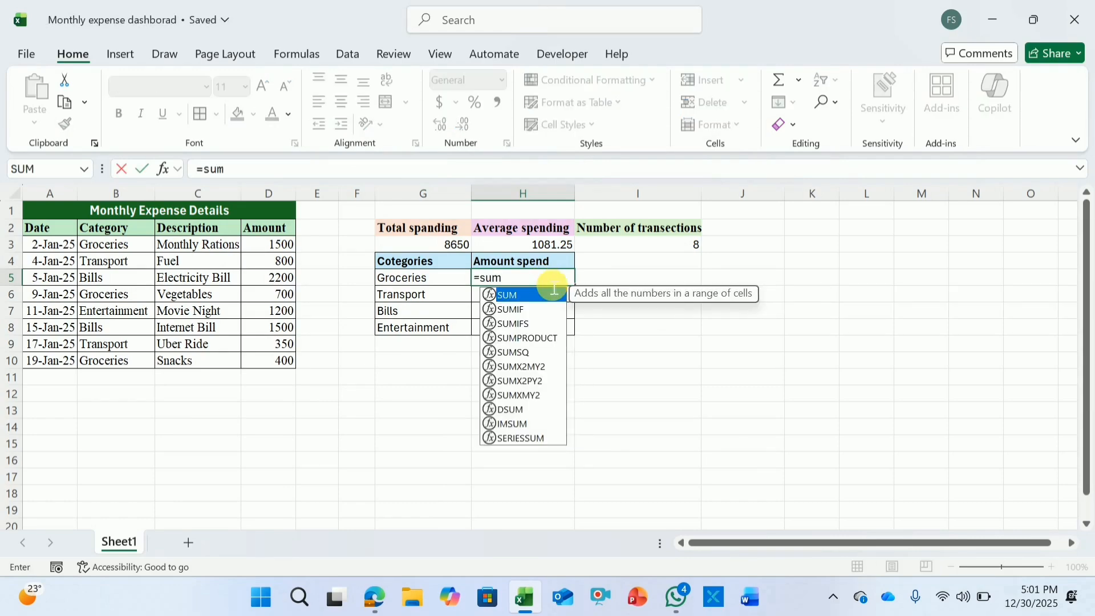
pyautogui.write('(')
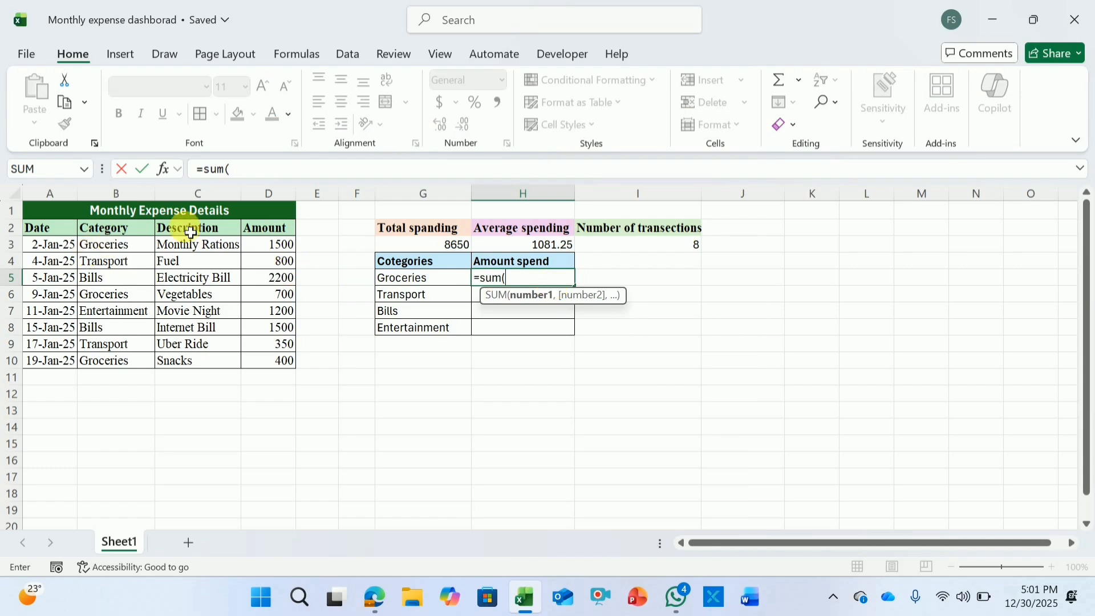
pyautogui.click(269, 248)
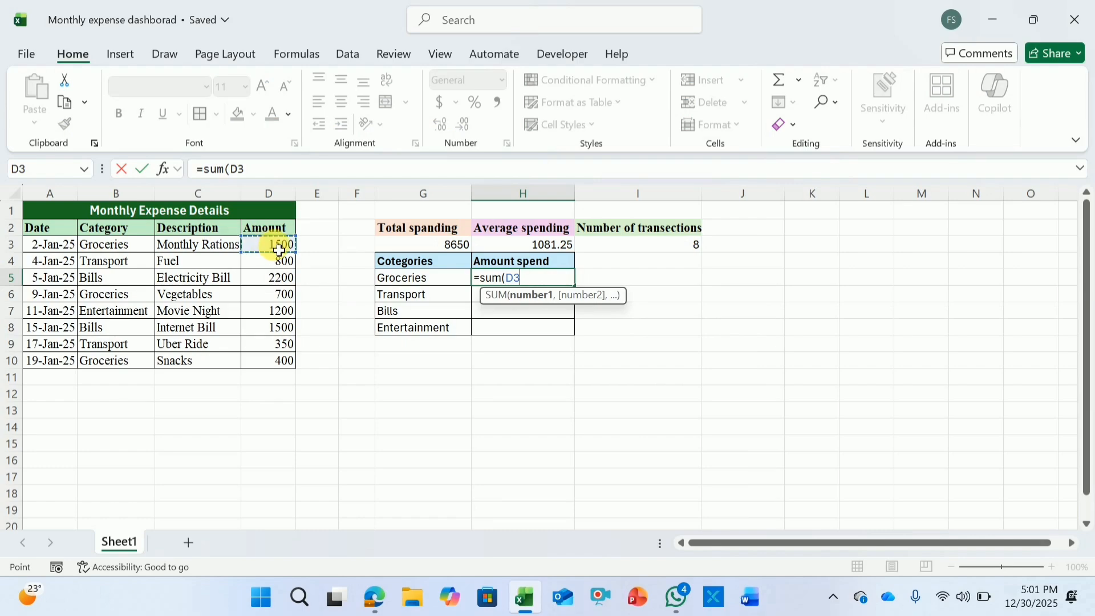
pyautogui.keyDown('ctrl'); pyautogui.click(278, 303); pyautogui.keyUp('ctrl')
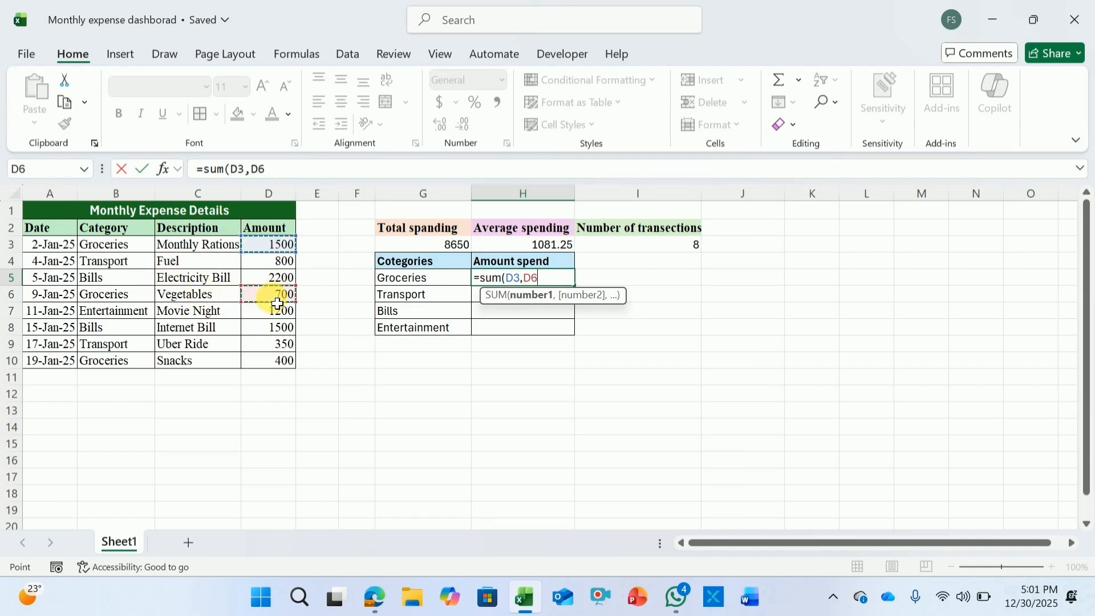
pyautogui.keyDown('ctrl'); pyautogui.click(275, 368); pyautogui.keyUp('ctrl')
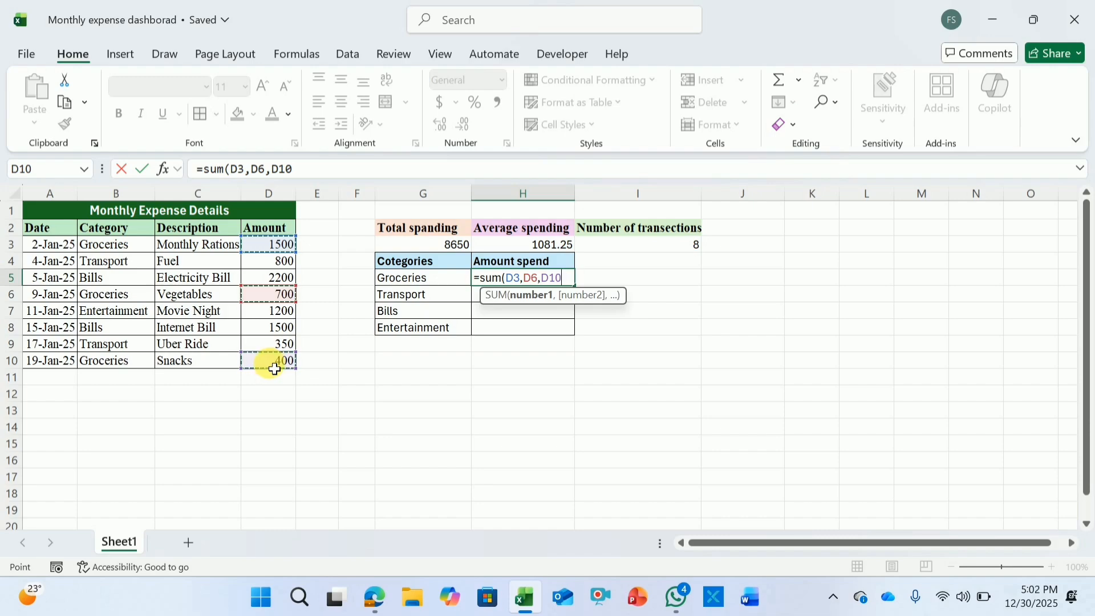
pyautogui.write(')')
pyautogui.press('Return')
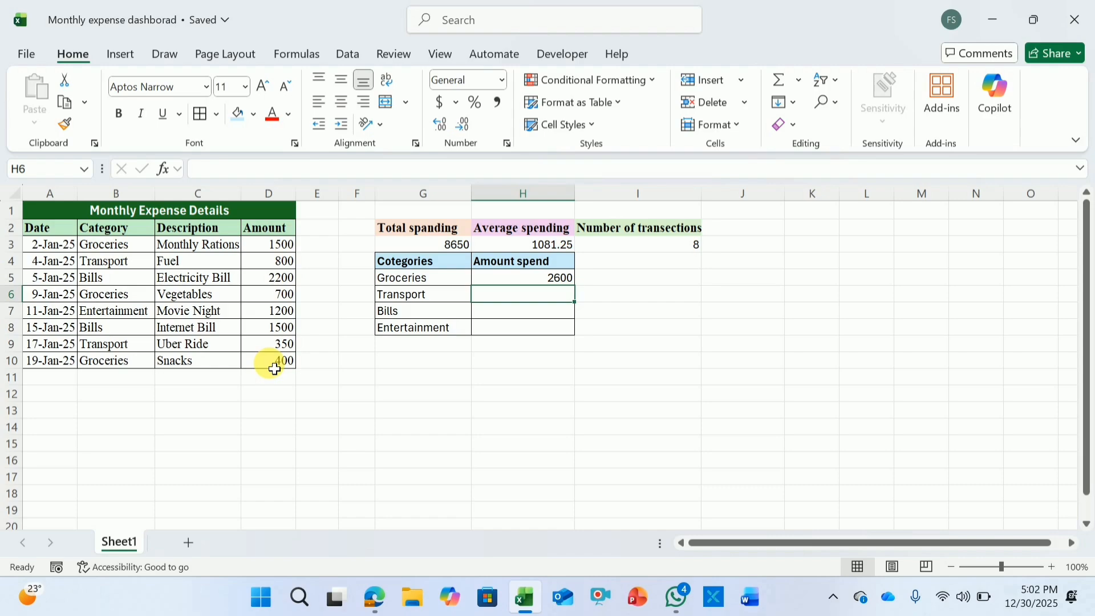
# - Enter a SUMIF formula in H6 with category range B3:B10, criterion "Groceries" and sum range D3:D10
pyautogui.write('=s')
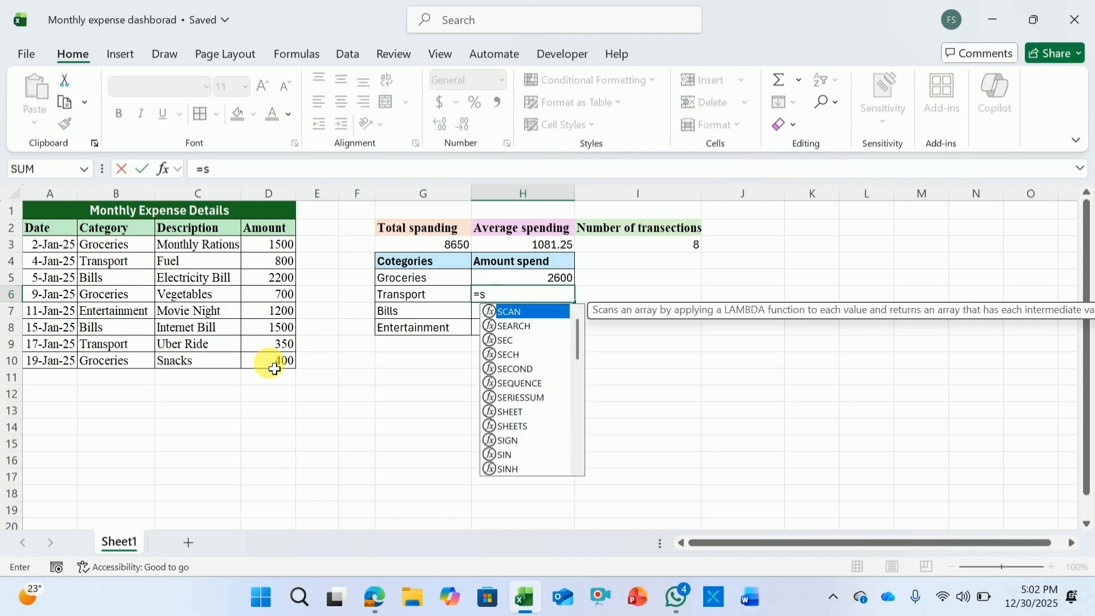
pyautogui.write('umif(')
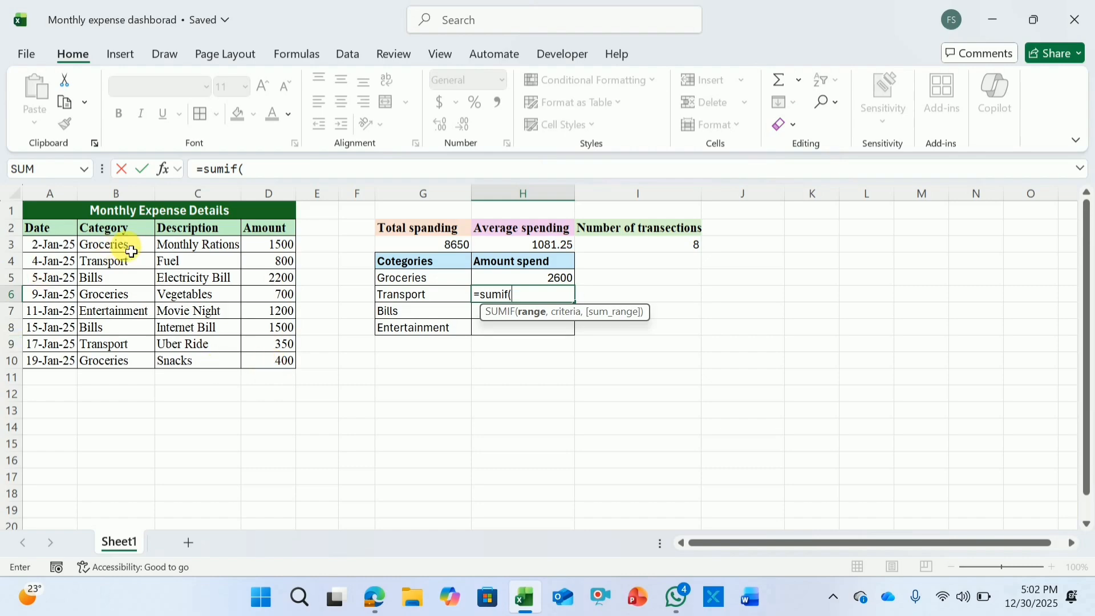
pyautogui.moveTo(131, 252); pyautogui.dragTo(131, 365)
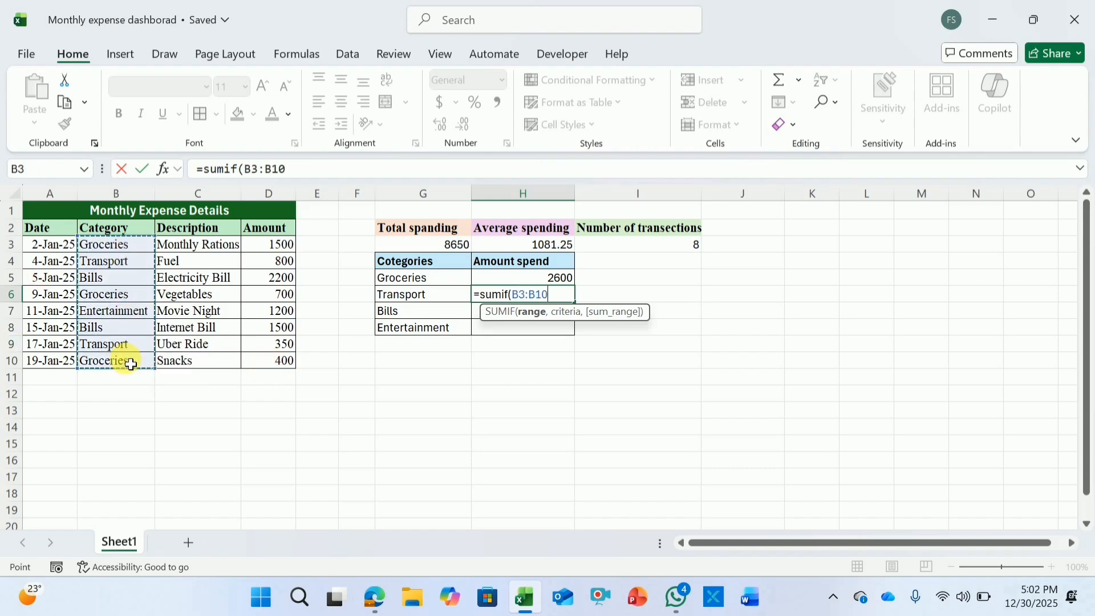
pyautogui.write(',')
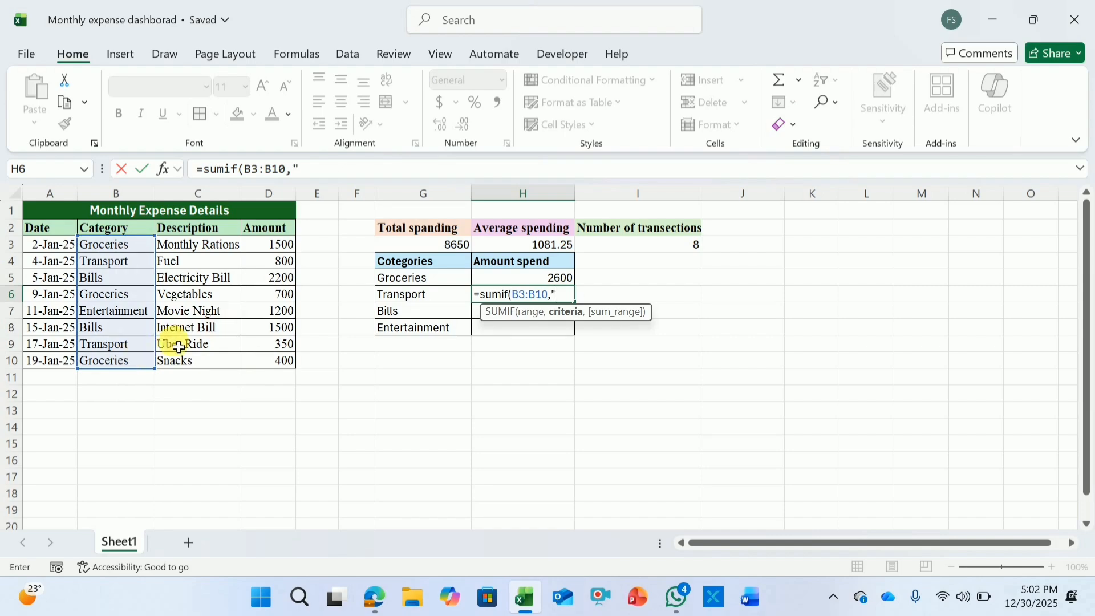
pyautogui.write('"Groceries",')
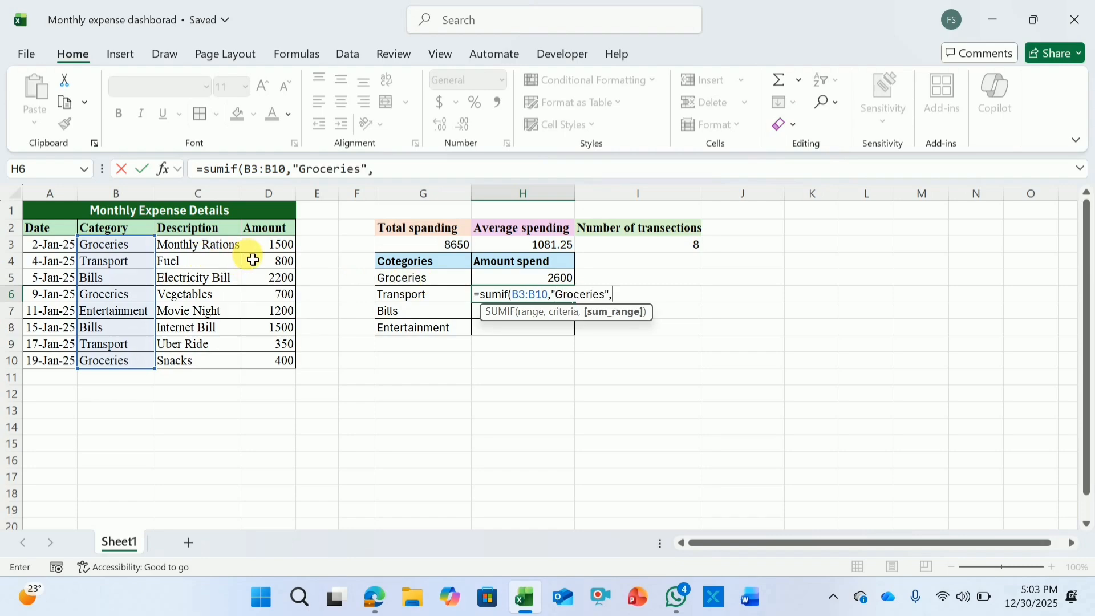
pyautogui.moveTo(280, 249); pyautogui.dragTo(284, 363)
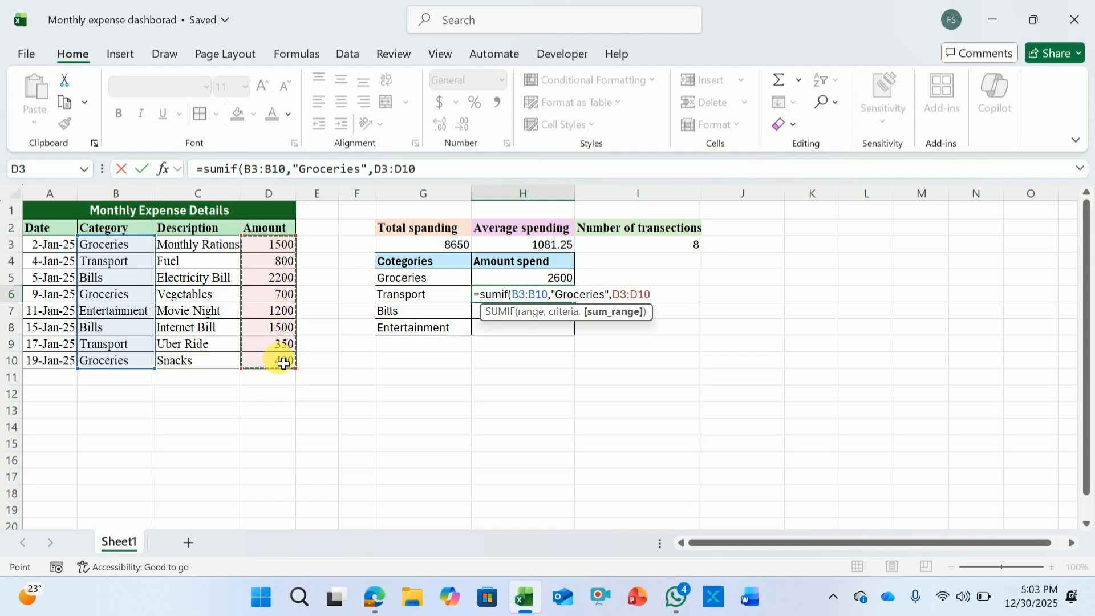
pyautogui.write(')')
pyautogui.hotkey('ctrl', 'Return')
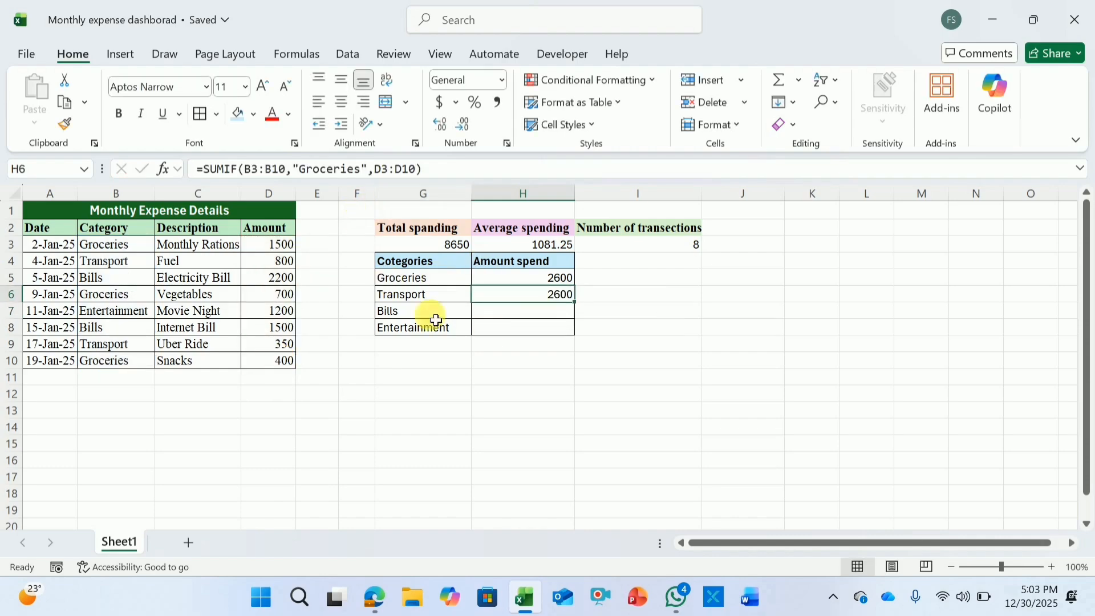
# - Change the criterion of the SUMIF formula in H6 to "transport"
pyautogui.click(364, 170)
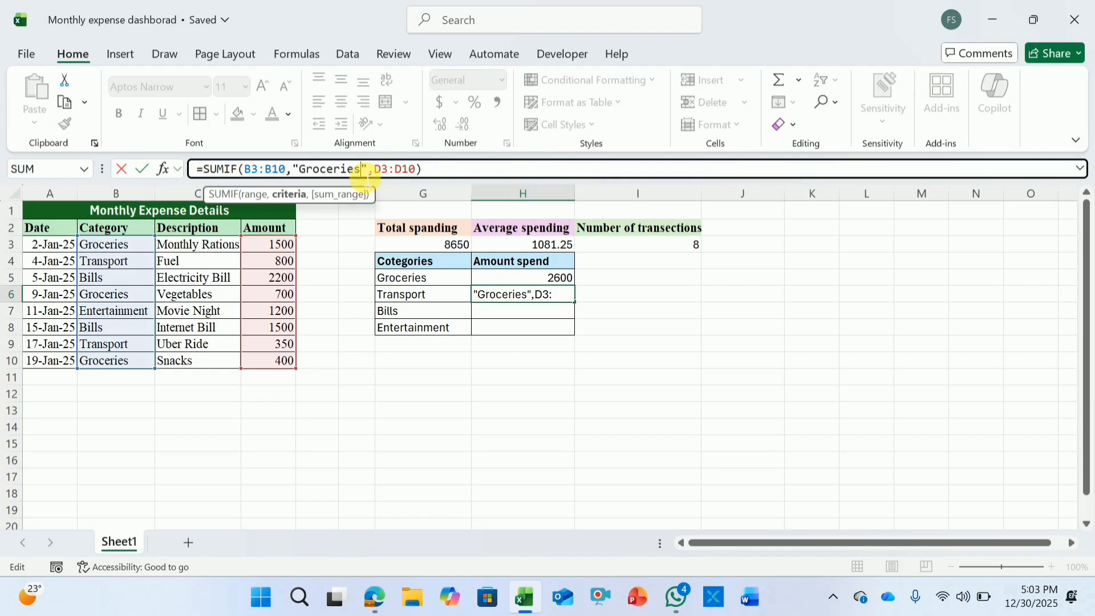
pyautogui.press('BackSpace')
pyautogui.press('BackSpace')
pyautogui.press('BackSpace')
pyautogui.press('BackSpace')
pyautogui.press('BackSpace')
pyautogui.press('BackSpace')
pyautogui.press('BackSpace')
pyautogui.press('BackSpace')
pyautogui.press('BackSpace')
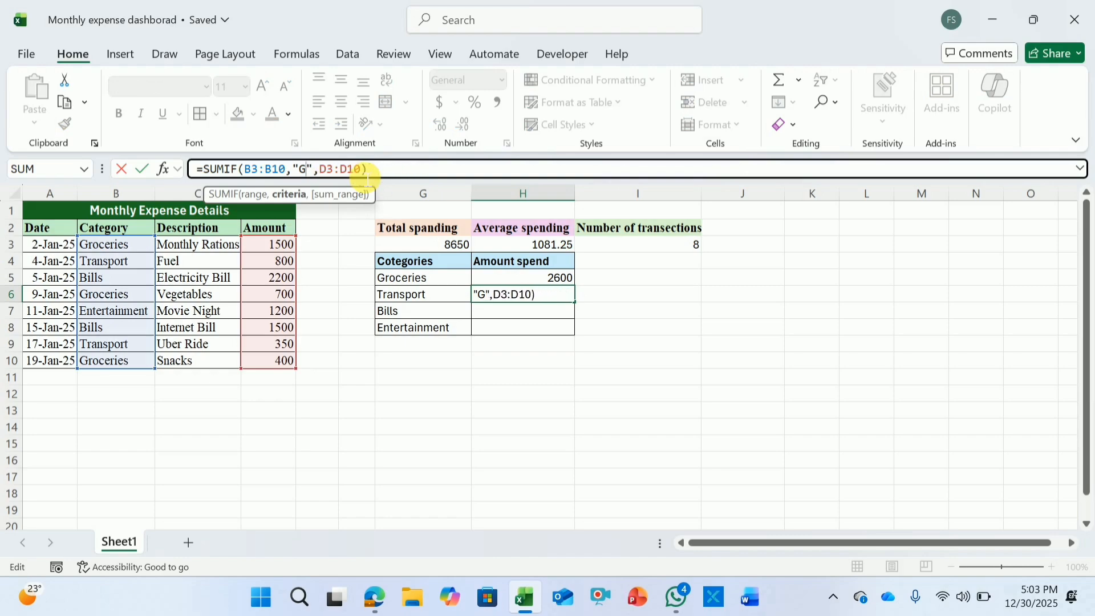
pyautogui.write('transpor')
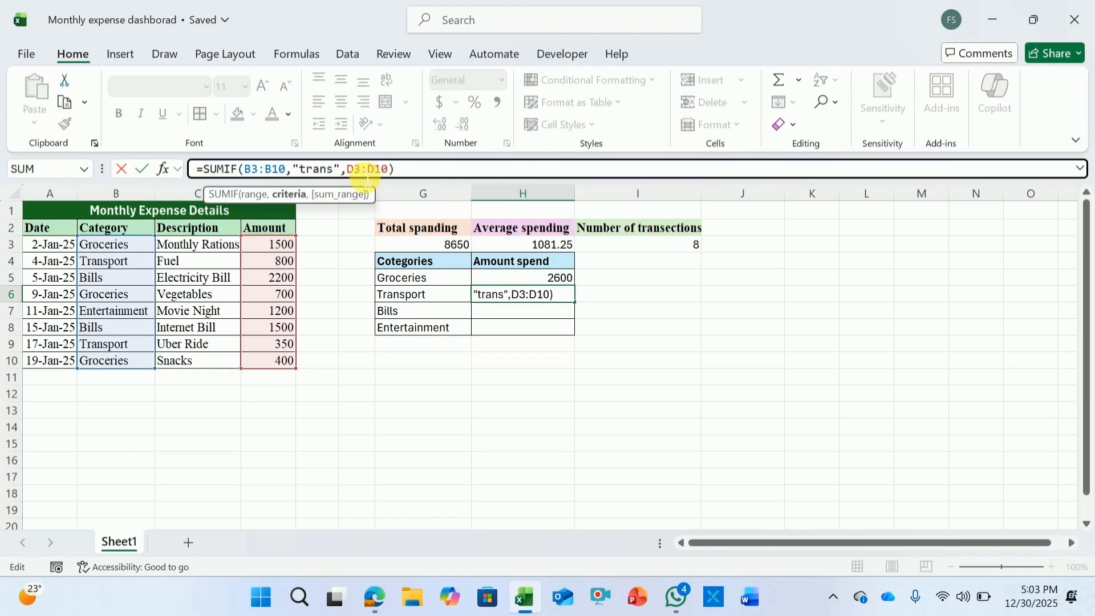
pyautogui.write('t')
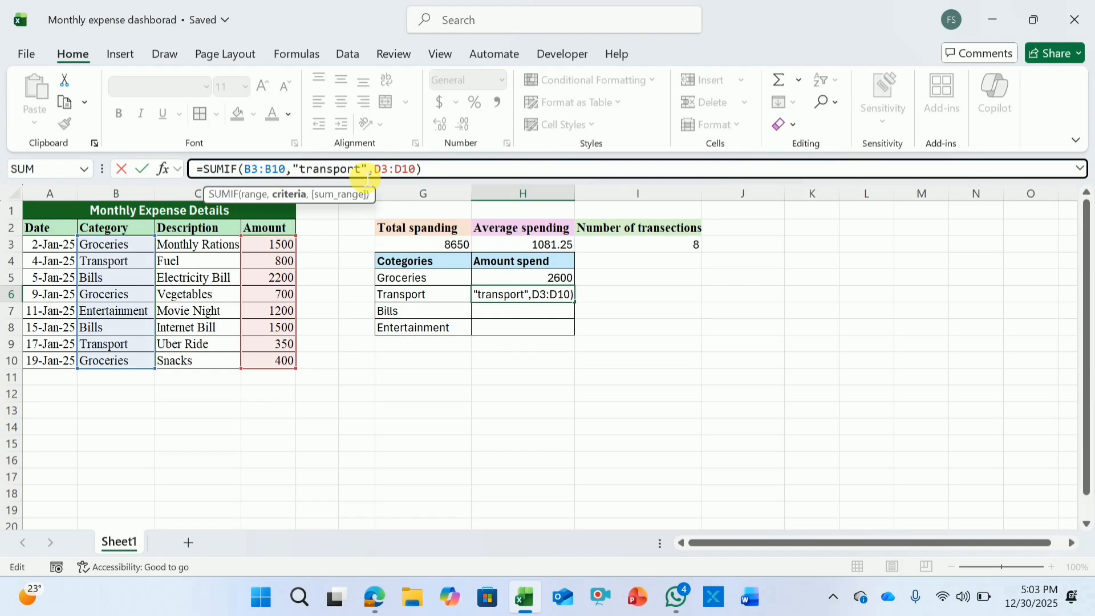
pyautogui.press('Return')
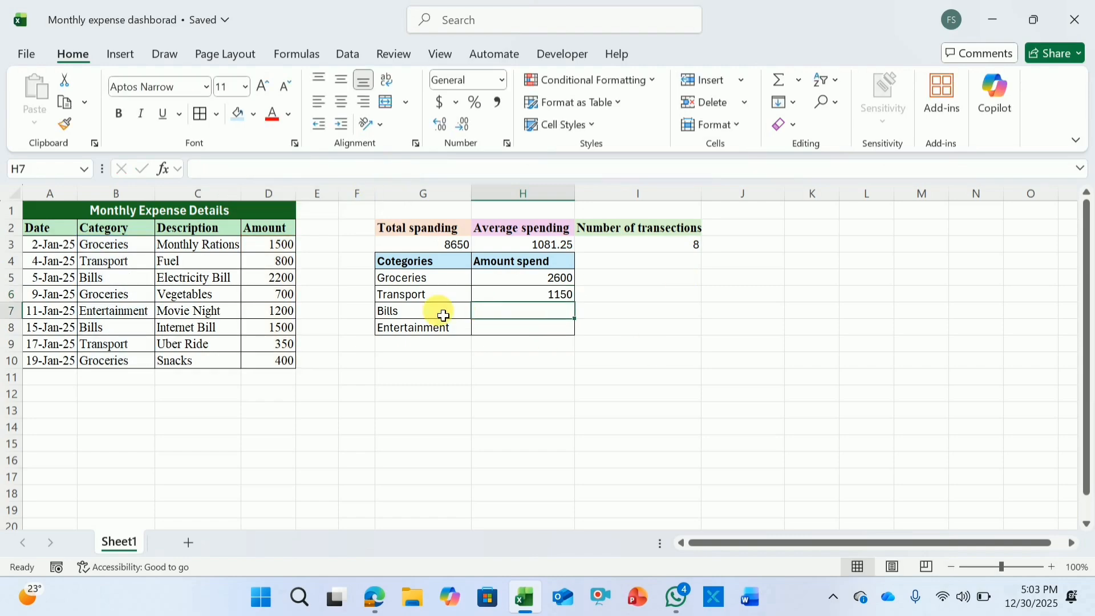
# - Copy the text of the SUMIF formula in H6 into the Bills amount cell H7
pyautogui.click(518, 295)
pyautogui.click(439, 171)
pyautogui.moveTo(439, 171); pyautogui.dragTo(194, 169)
pyautogui.hotkey('ctrl', 'c')
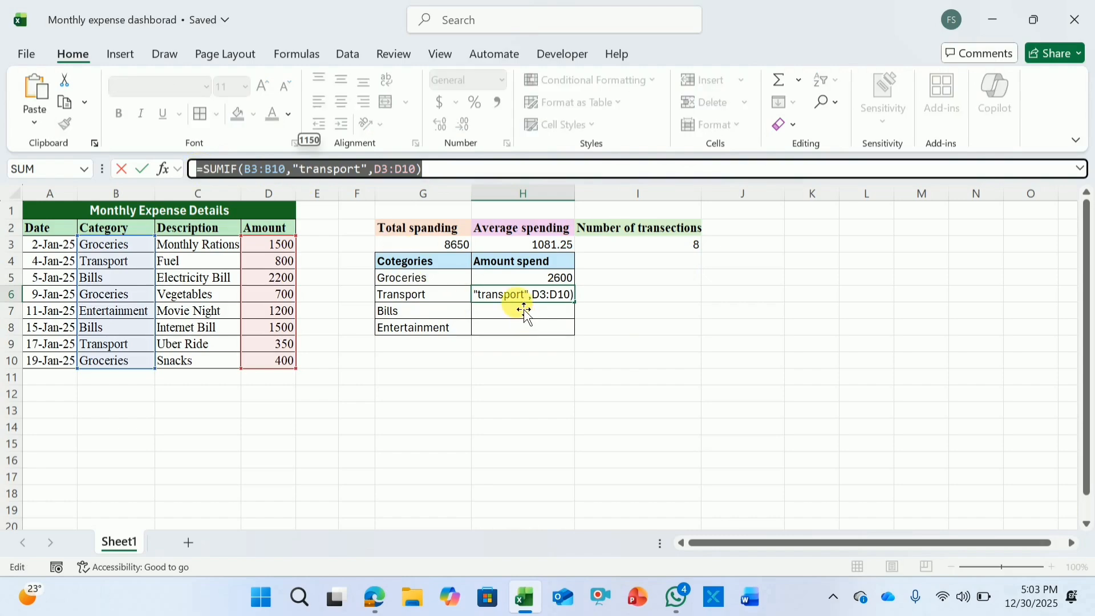
pyautogui.press('Return')
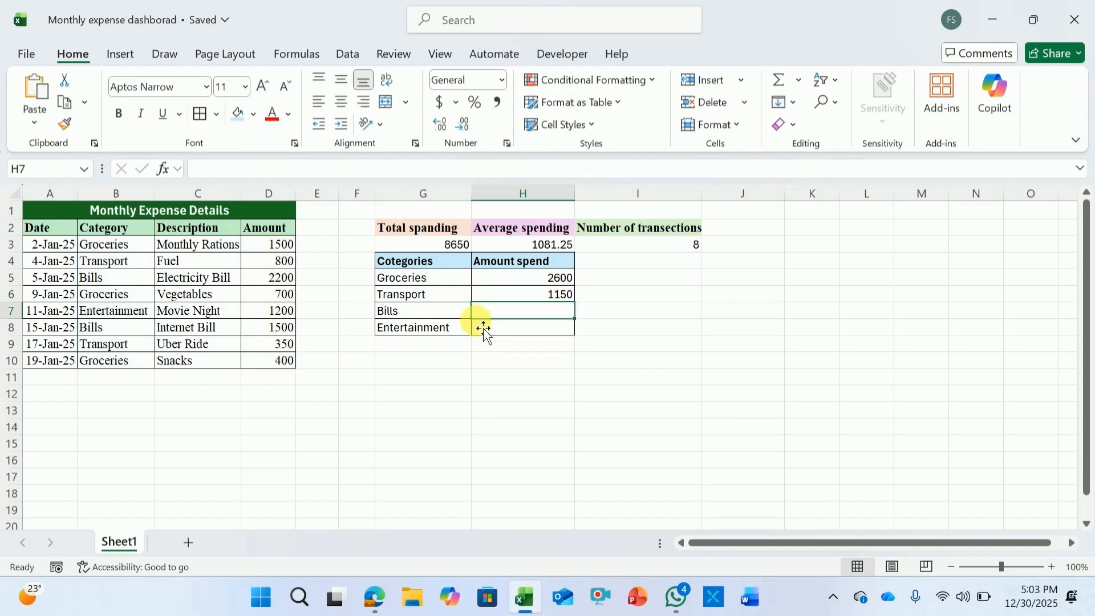
pyautogui.click(315, 172)
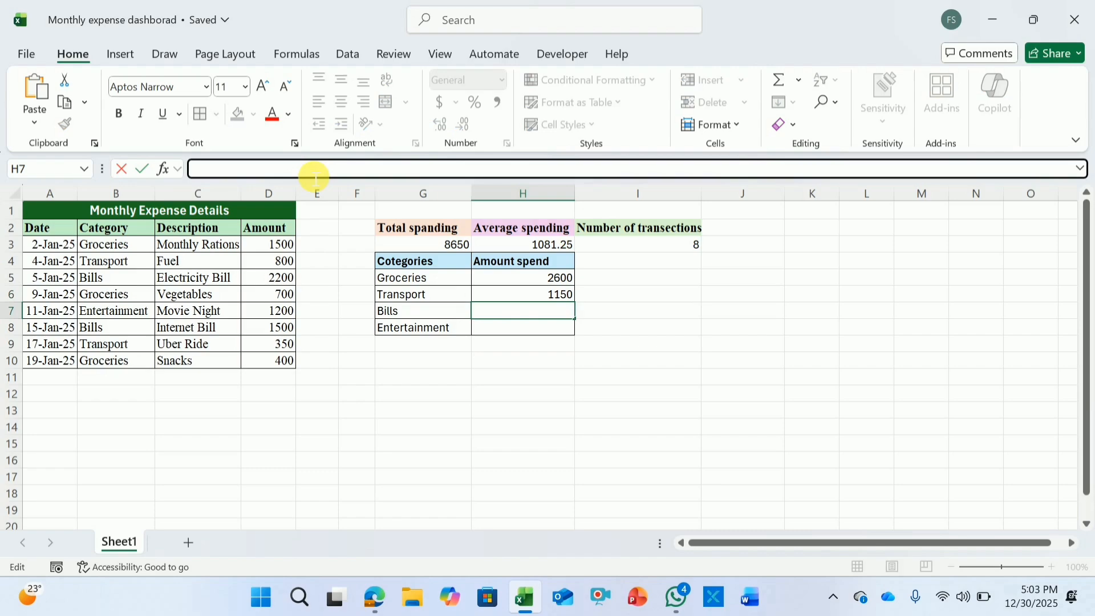
pyautogui.hotkey('ctrl', 'v')
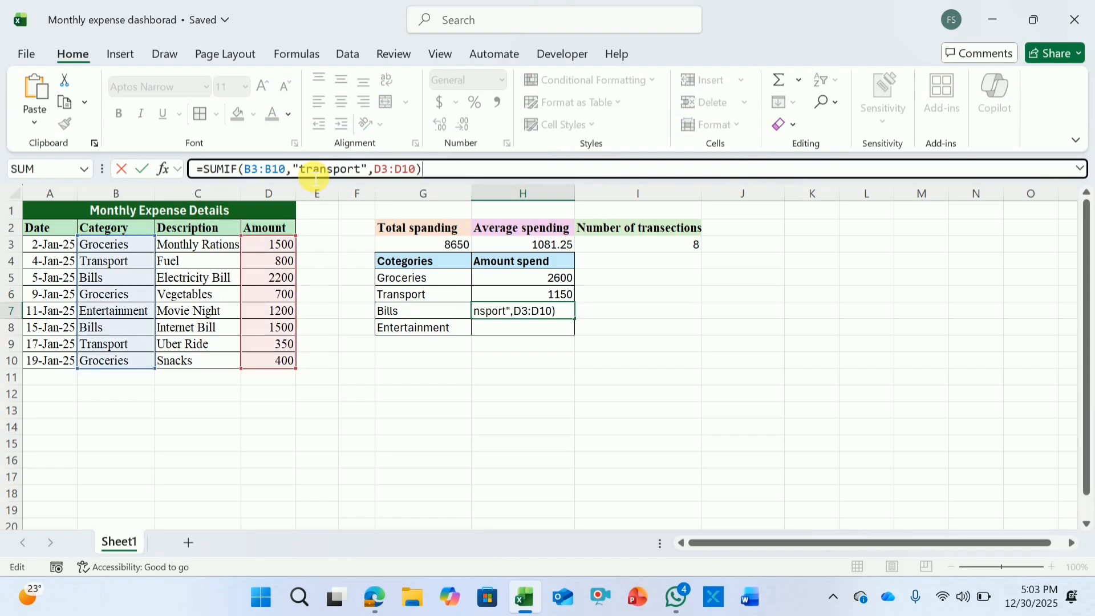
# - Change the criterion of the SUMIF formula in H7 to "Bills"
pyautogui.click(365, 172)
pyautogui.press('BackSpace')
pyautogui.press('BackSpace')
pyautogui.press('BackSpace')
pyautogui.press('BackSpace')
pyautogui.press('BackSpace')
pyautogui.press('BackSpace')
pyautogui.press('BackSpace')
pyautogui.press('BackSpace')
pyautogui.press('BackSpace')
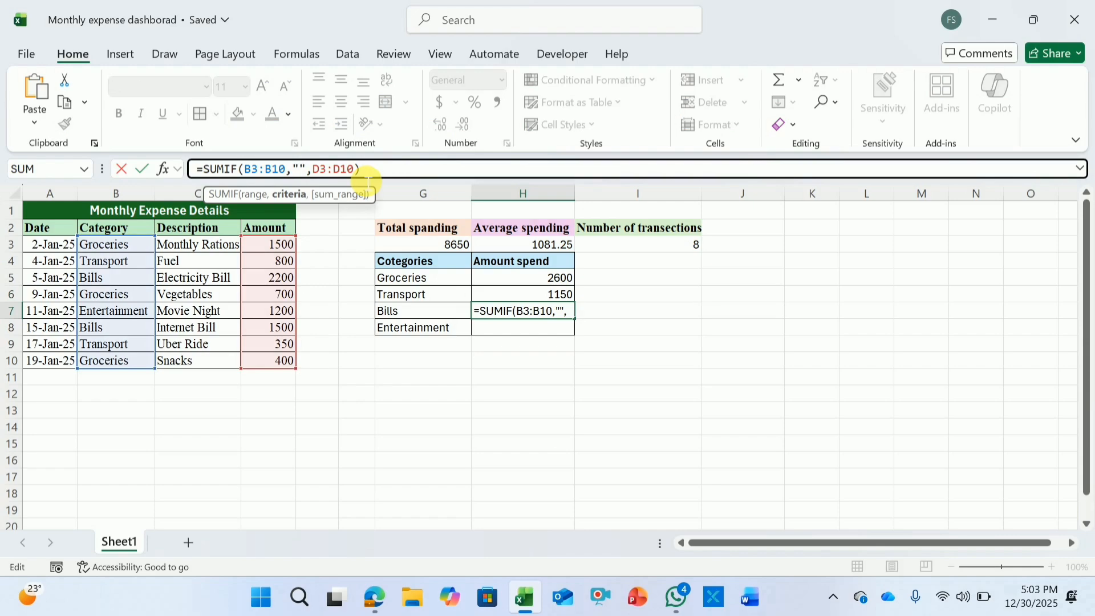
pyautogui.write('Bills')
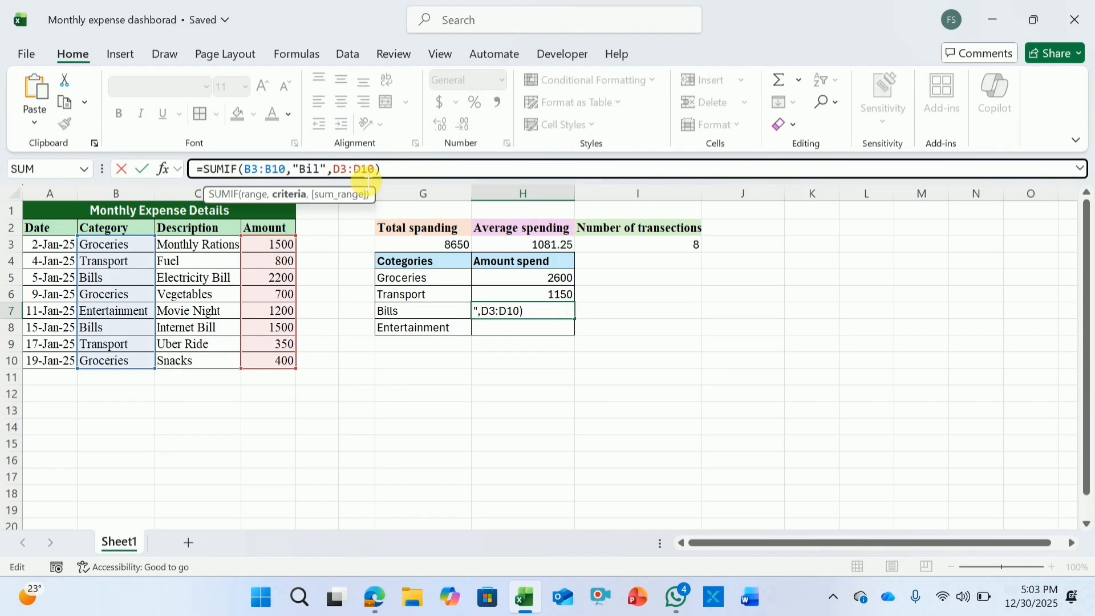
pyautogui.press('Return')
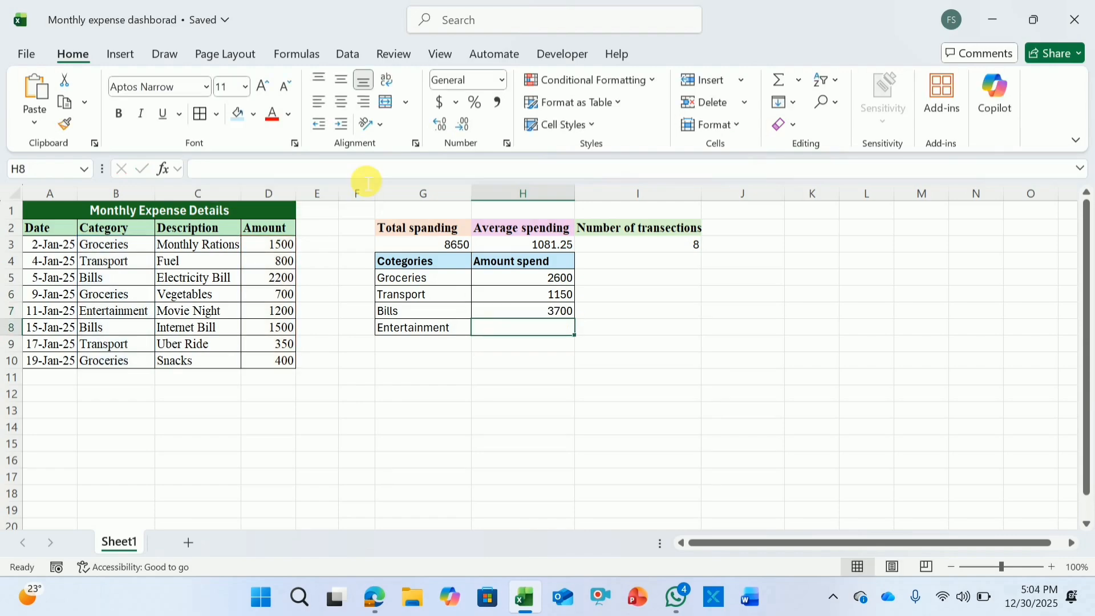
# - Paste the copied SUMIF formula into H8 and change its criterion to "Entertainment"
pyautogui.click(302, 169)
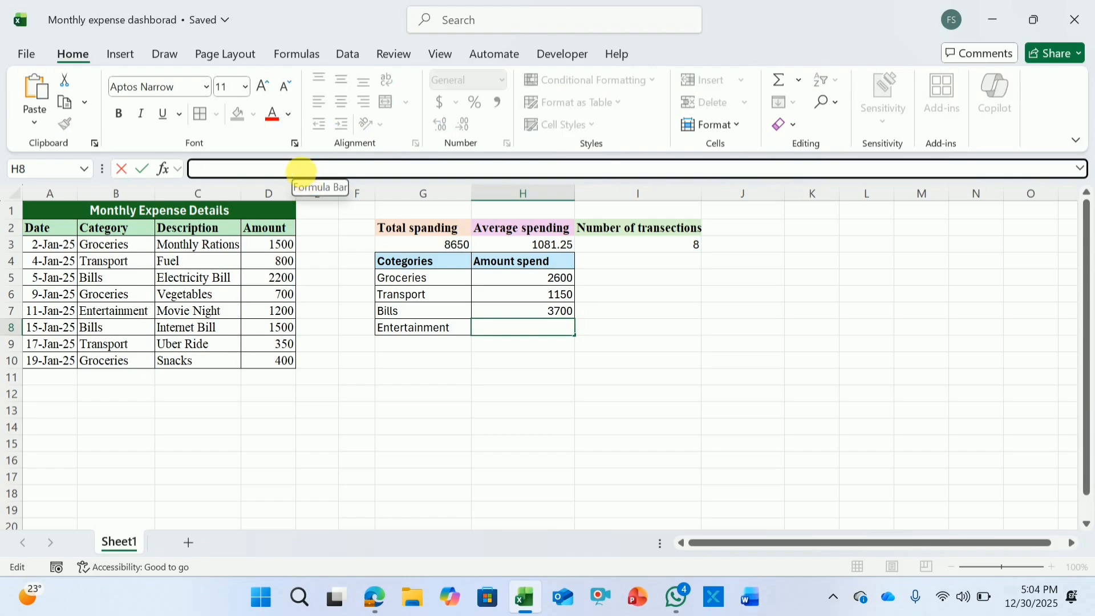
pyautogui.hotkey('ctrl', 'v')
pyautogui.click(371, 174)
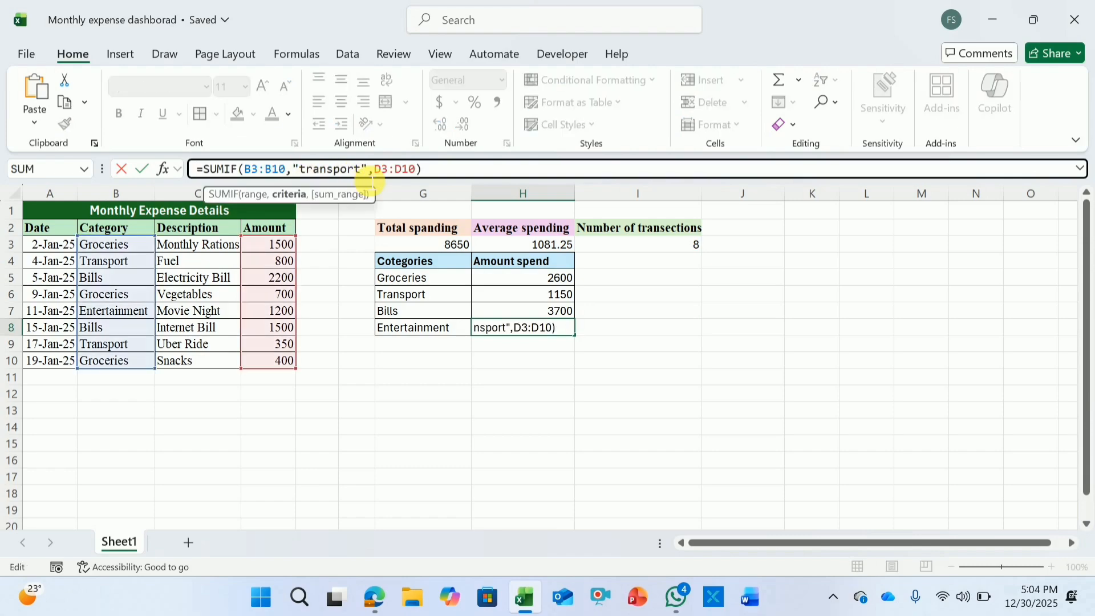
pyautogui.press('BackSpace')
pyautogui.press('BackSpace')
pyautogui.press('BackSpace')
pyautogui.press('BackSpace')
pyautogui.press('BackSpace')
pyautogui.press('BackSpace')
pyautogui.press('BackSpace')
pyautogui.press('BackSpace')
pyautogui.press('BackSpace')
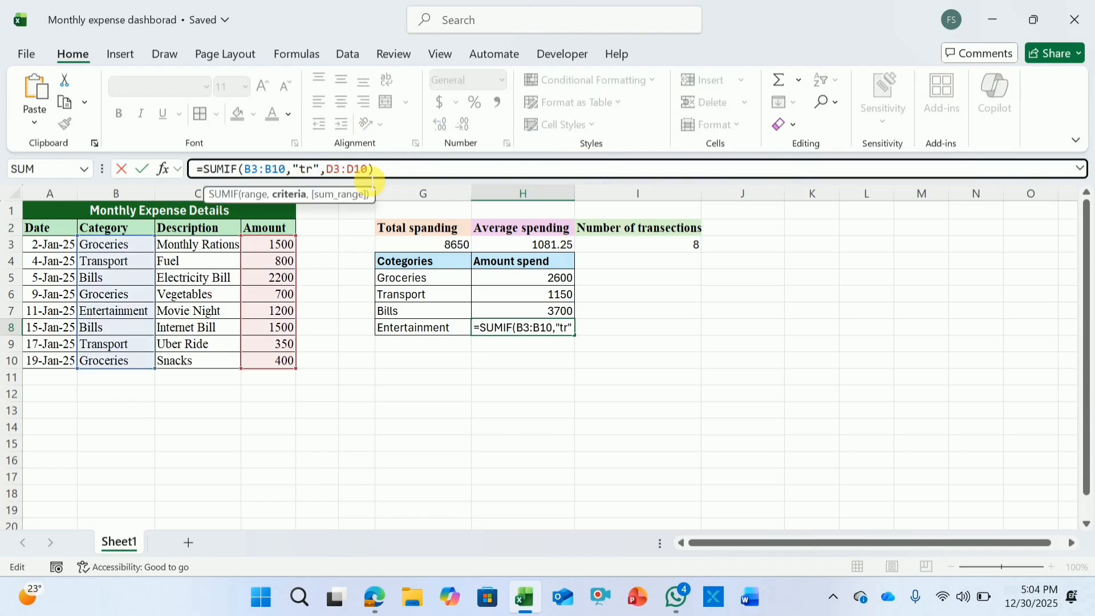
pyautogui.write('Enter')
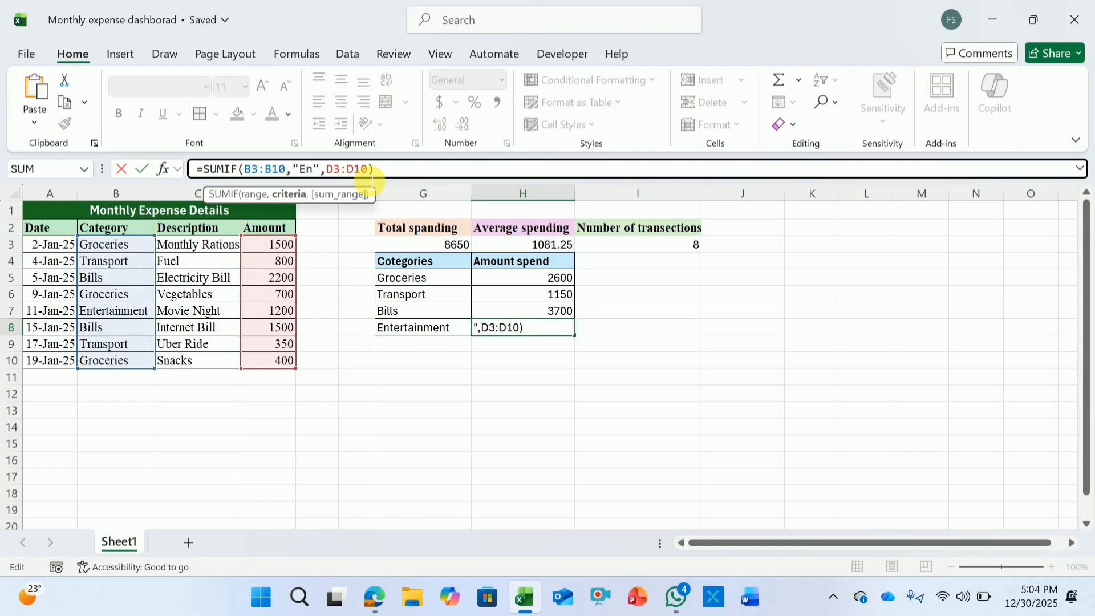
pyautogui.write('tainment')
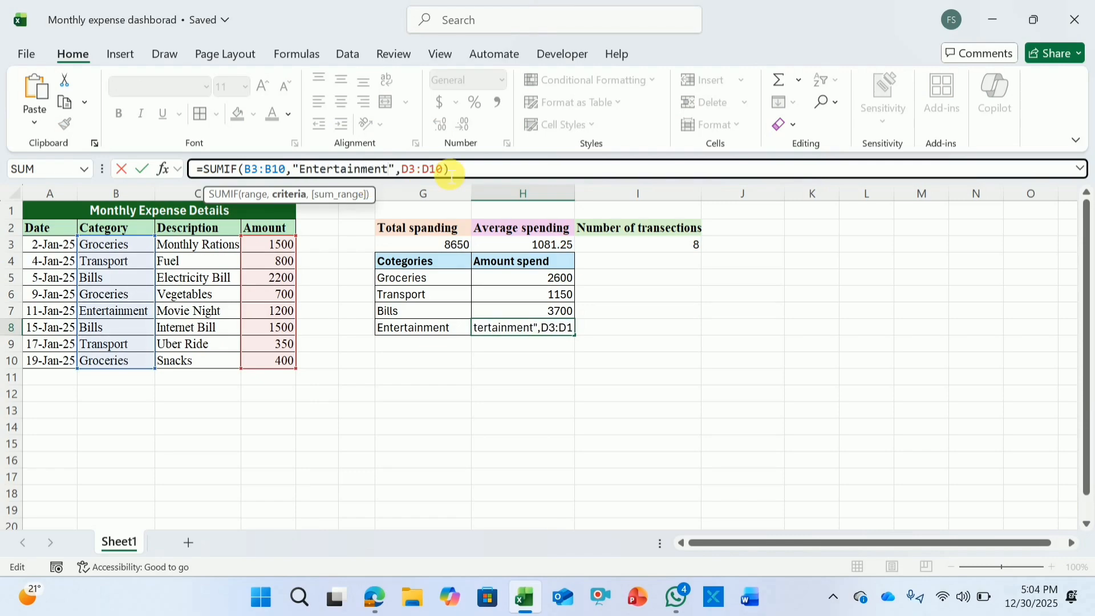
pyautogui.press('Return')
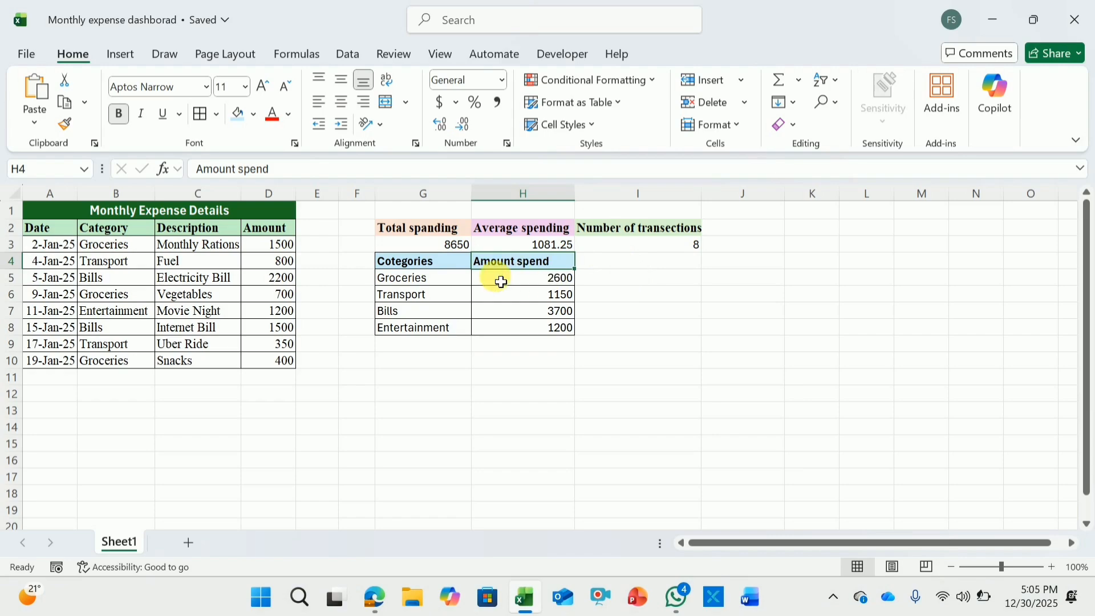
# - Insert the recommended Clustered Column chart from the category and amount table in G4:H8
pyautogui.moveTo(434, 261); pyautogui.dragTo(531, 325)
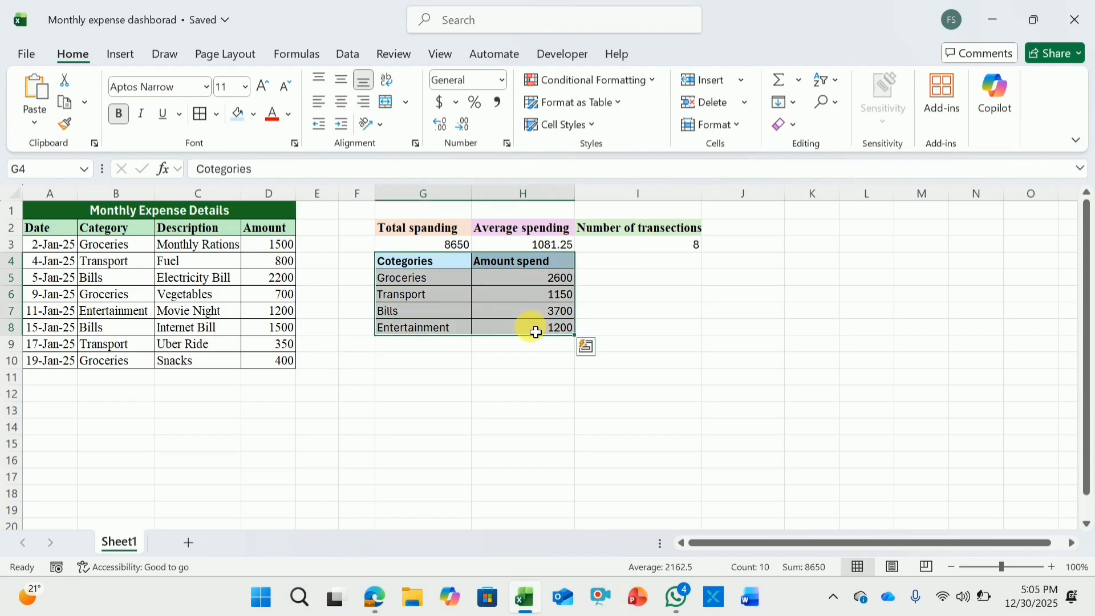
pyautogui.click(126, 64)
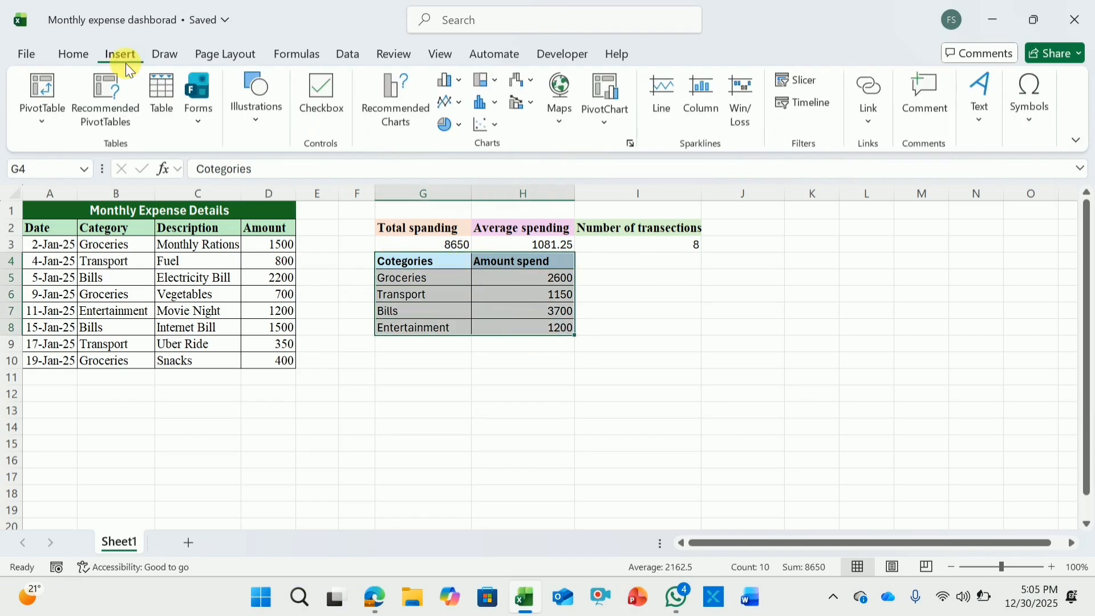
pyautogui.click(384, 104)
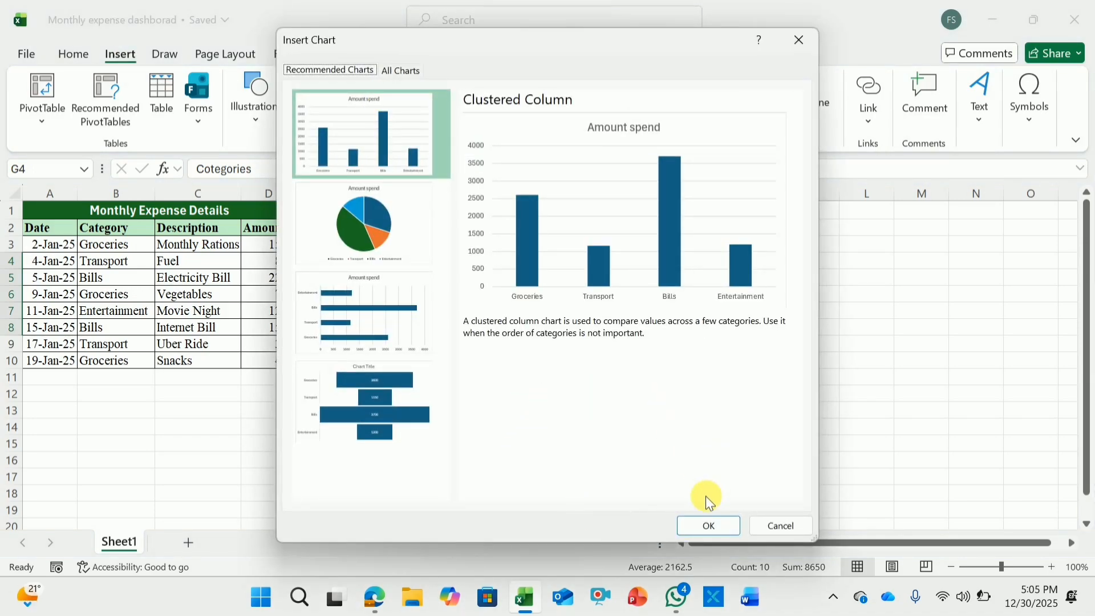
pyautogui.click(710, 526)
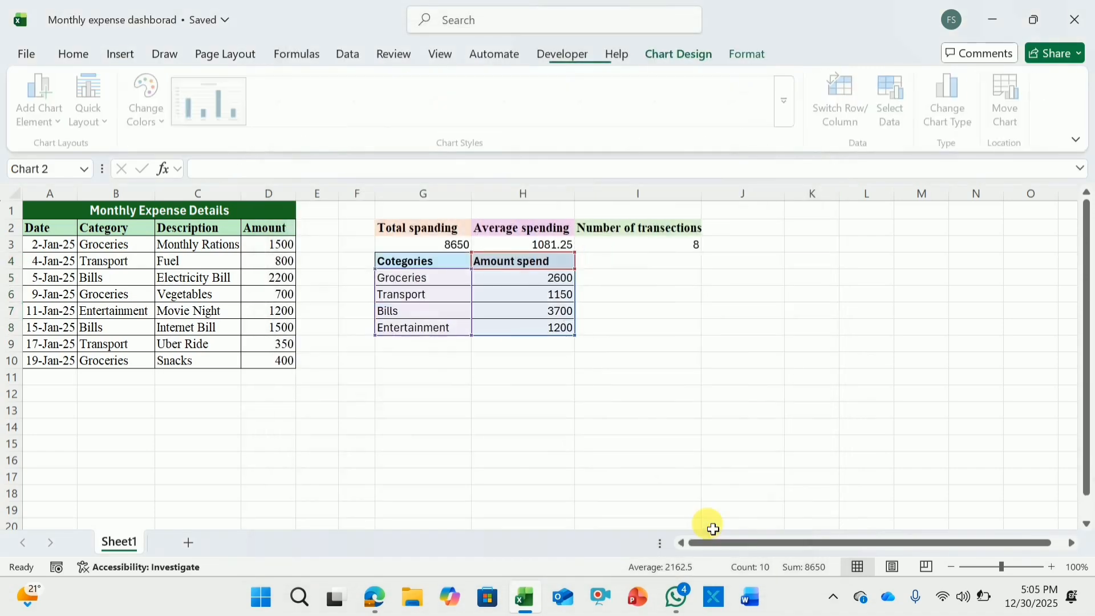
# - Place the chart beside the category table at about 4.1 by 2.15 inches and apply chart Style 4
pyautogui.moveTo(699, 264); pyautogui.dragTo(937, 278)
pyautogui.moveTo(995, 504); pyautogui.dragTo(925, 440)
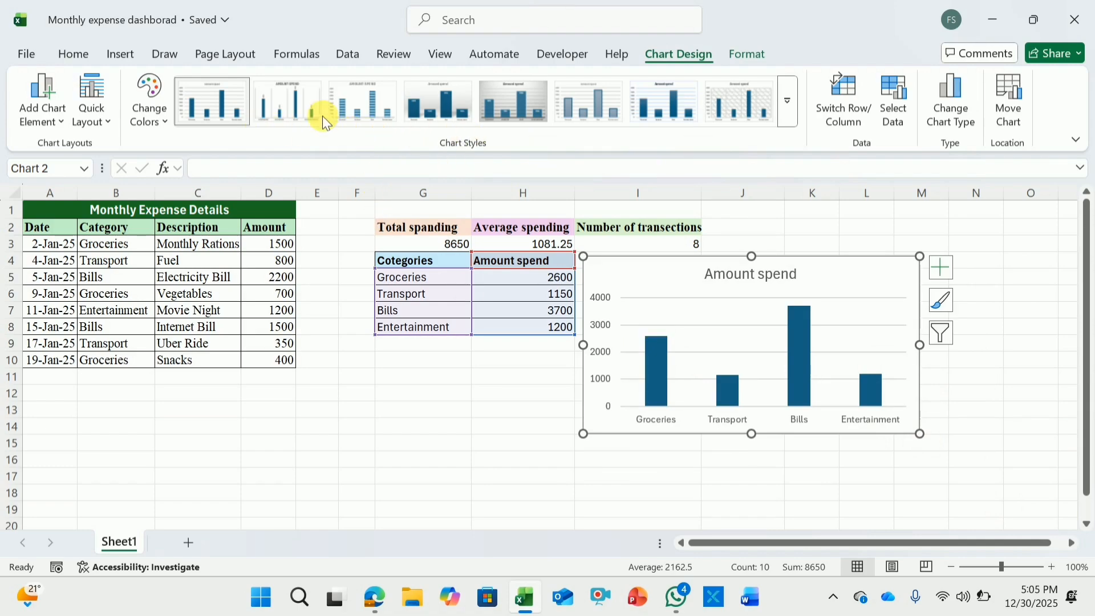
pyautogui.click(433, 104)
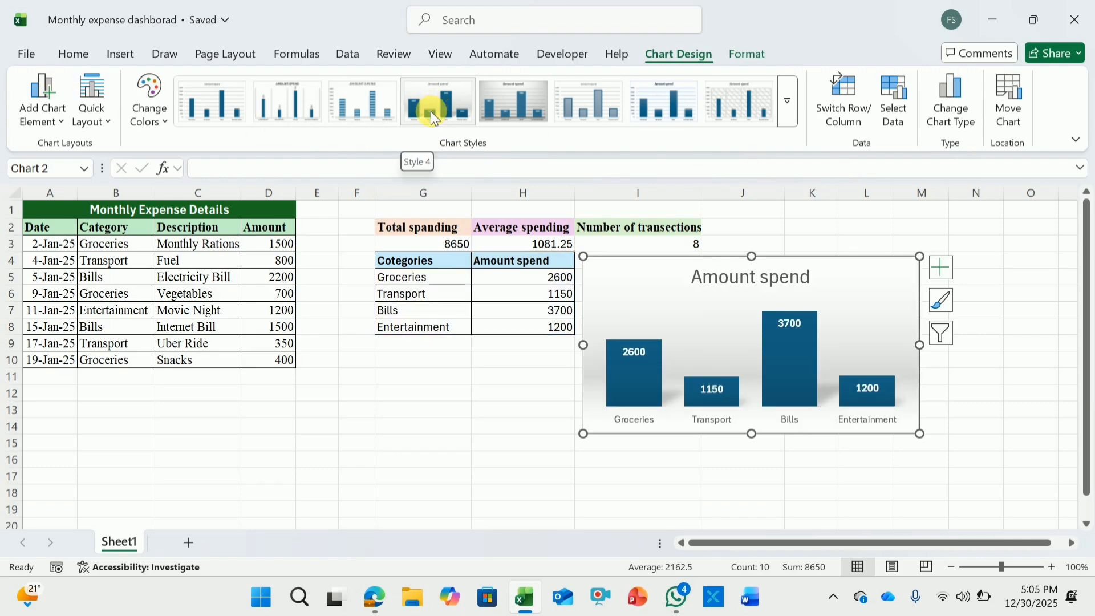
pyautogui.click(430, 111)
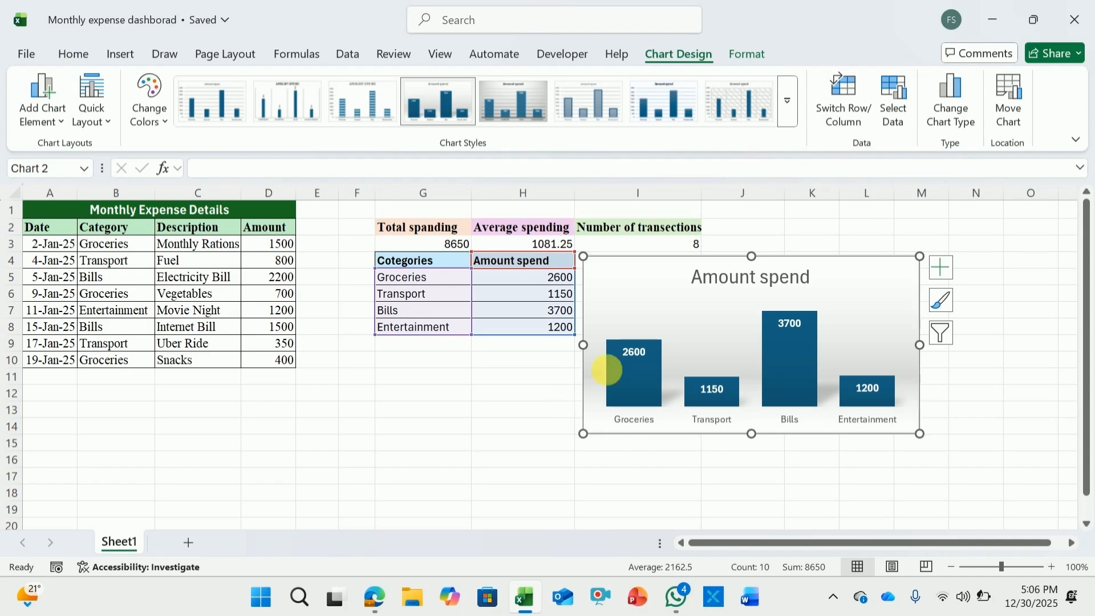
# - Fill only the Groceries column of the chart with a light blue theme color
pyautogui.moveTo(641, 380)
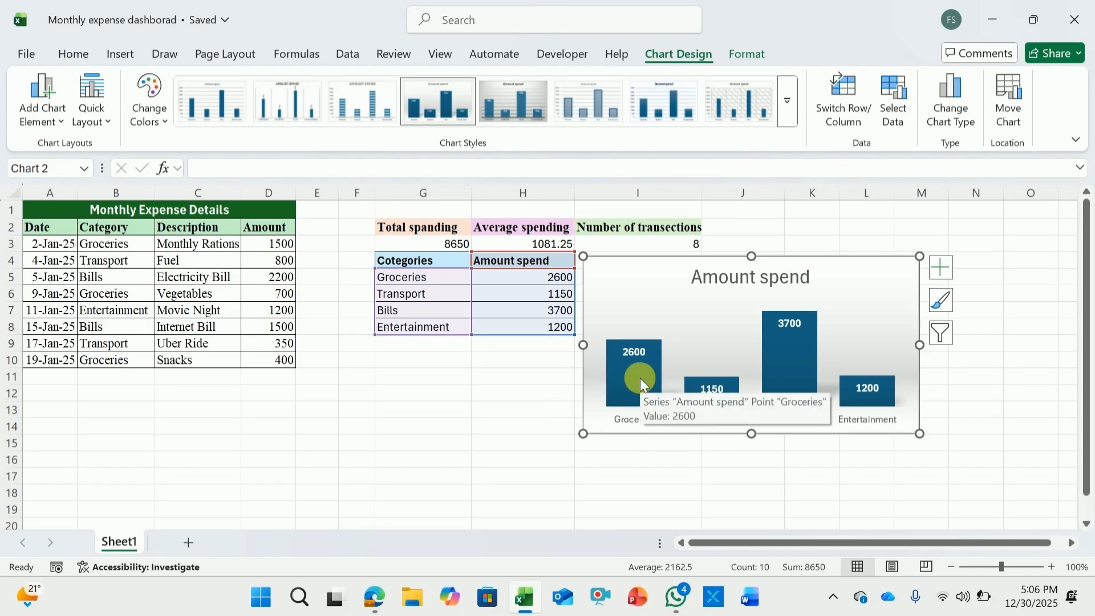
pyautogui.click(642, 379)
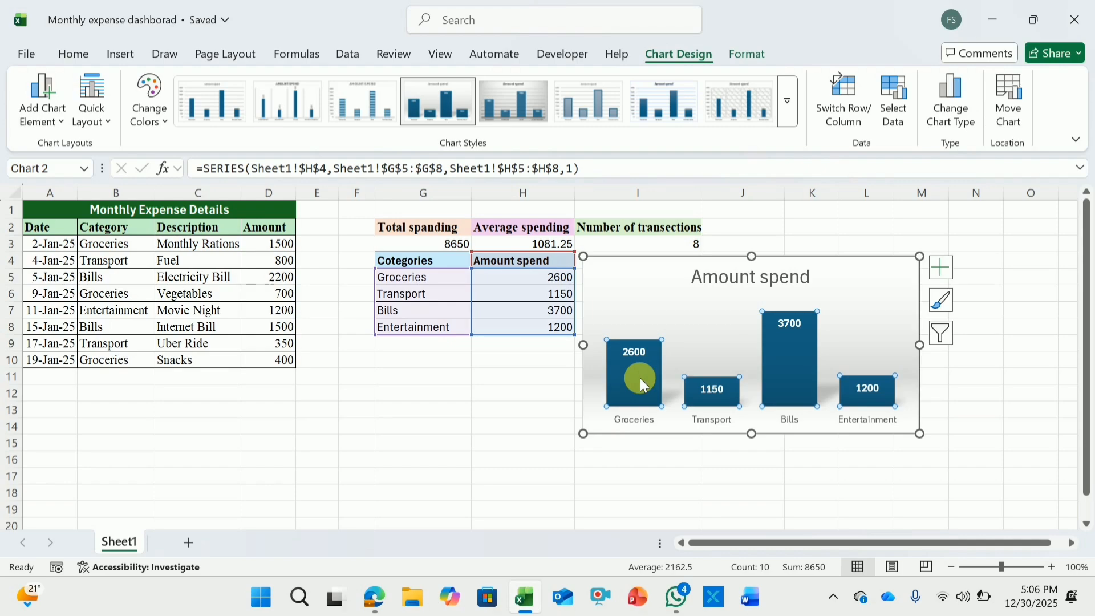
pyautogui.click(168, 127)
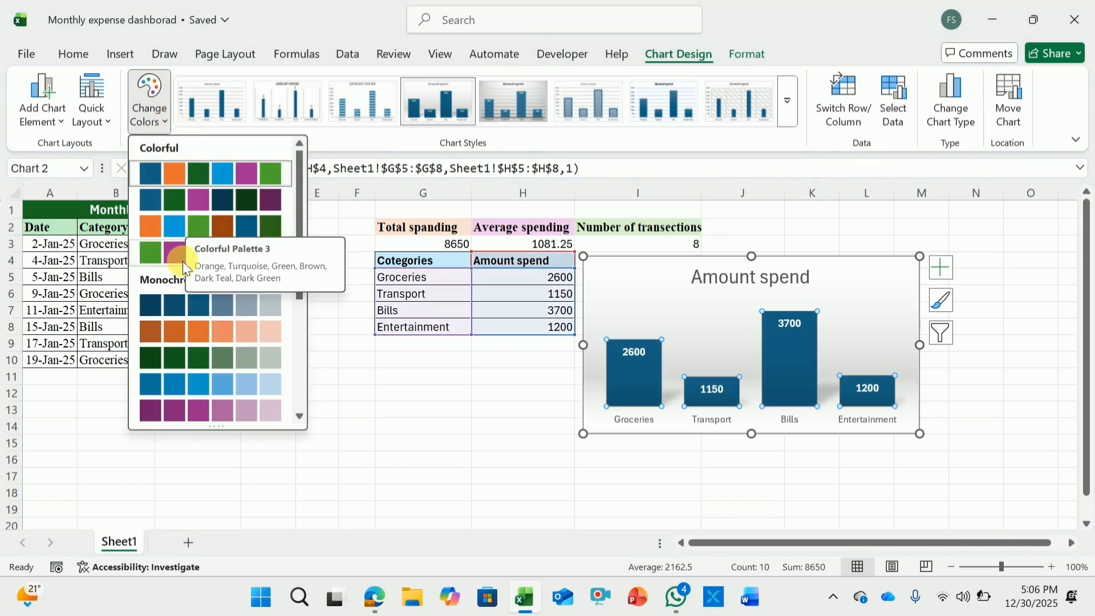
pyautogui.click(171, 129)
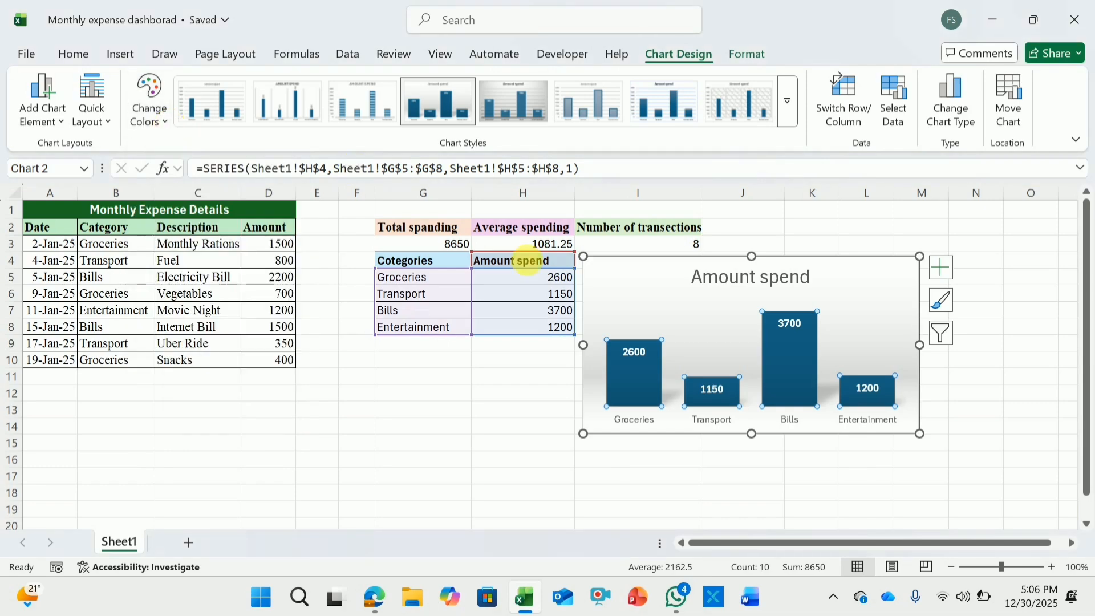
pyautogui.click(647, 368)
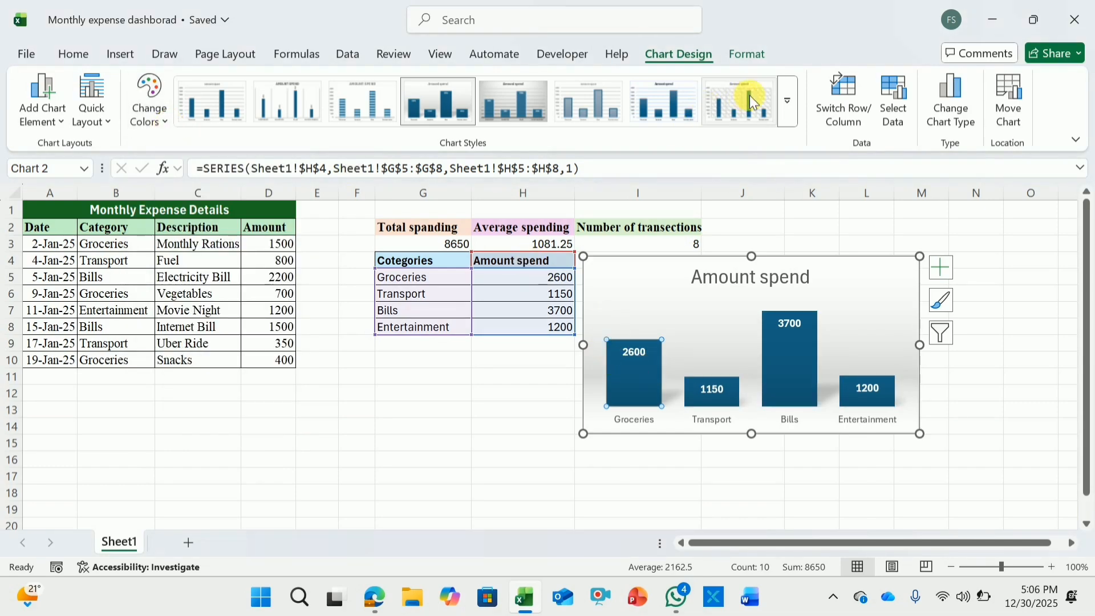
pyautogui.click(748, 55)
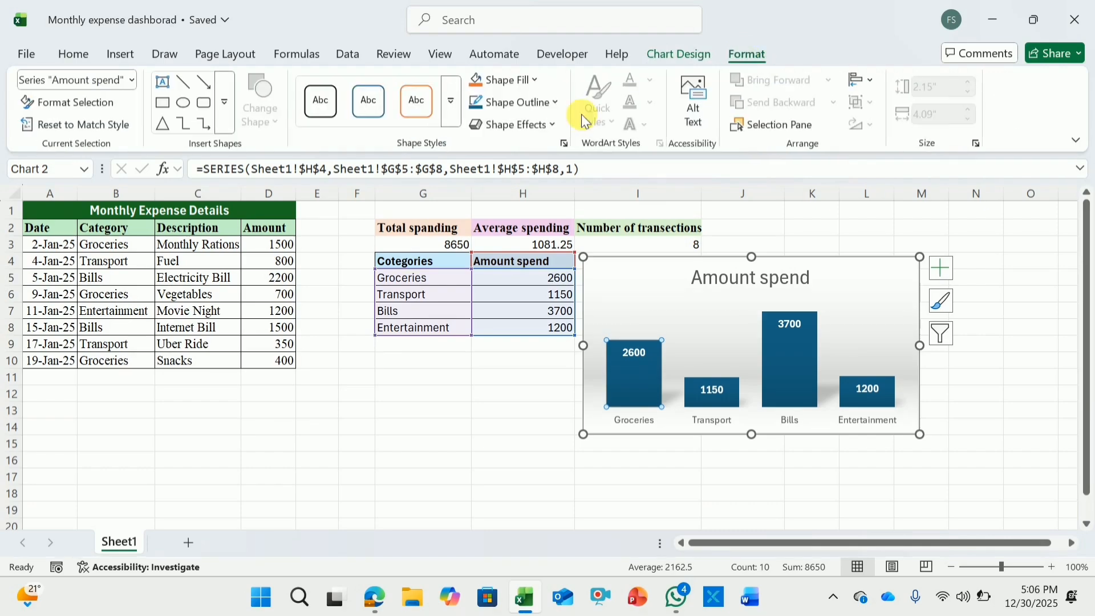
pyautogui.click(532, 80)
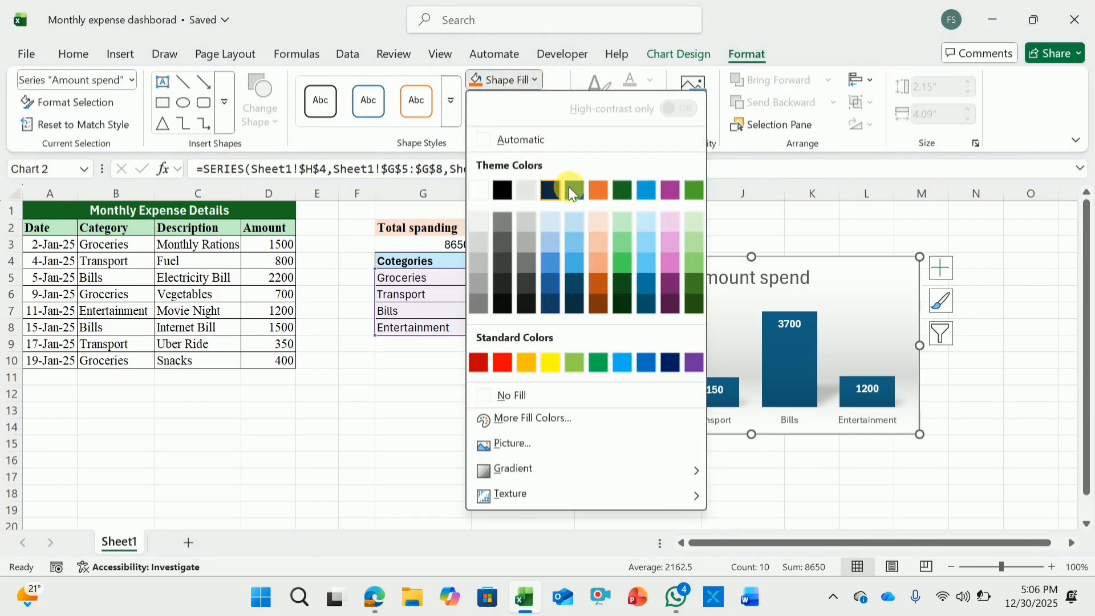
pyautogui.click(574, 259)
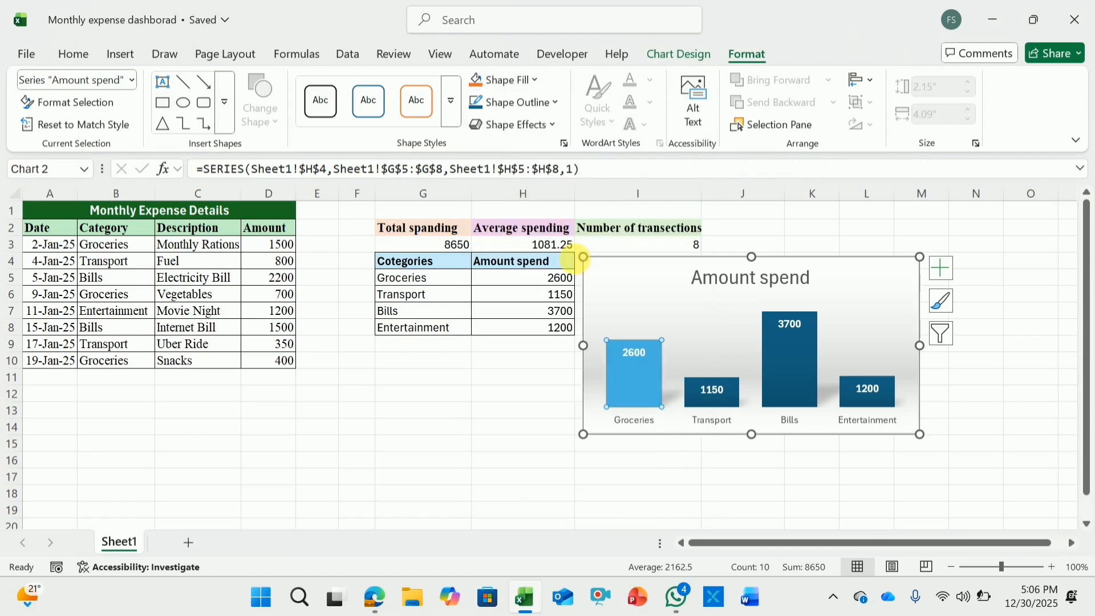
# - Fill the chart's Transport column with orange and its Bills column with purple
pyautogui.click(733, 394)
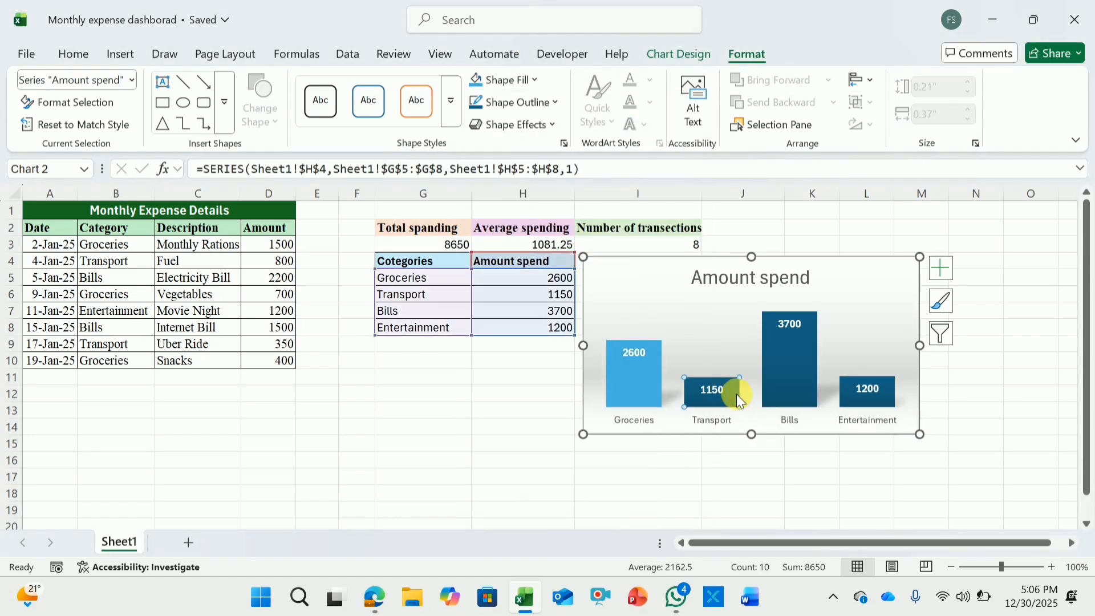
pyautogui.click(533, 80)
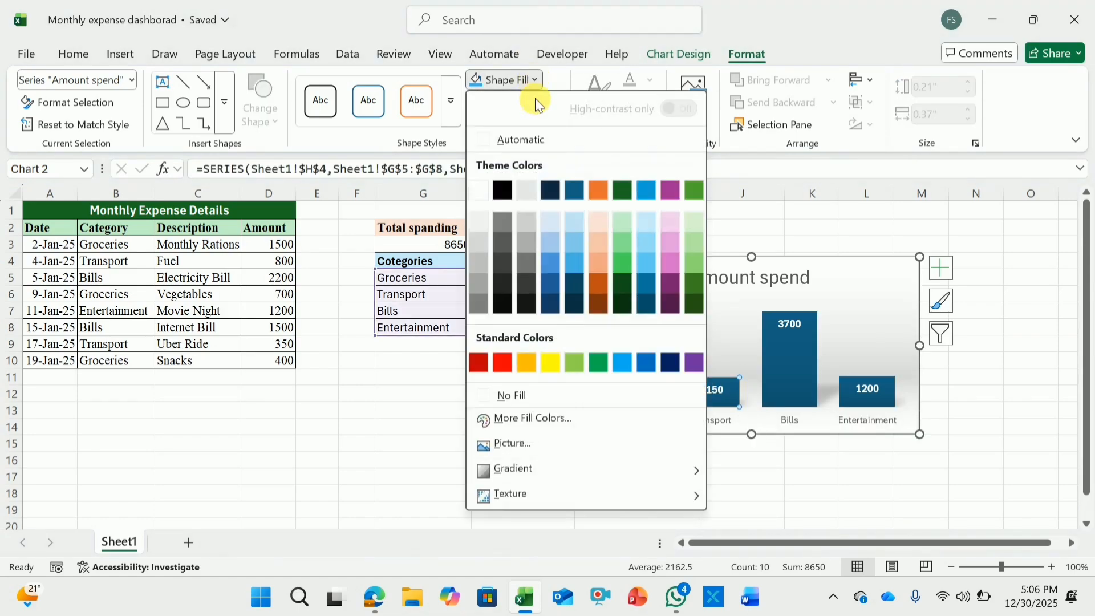
pyautogui.click(598, 190)
pyautogui.click(784, 355)
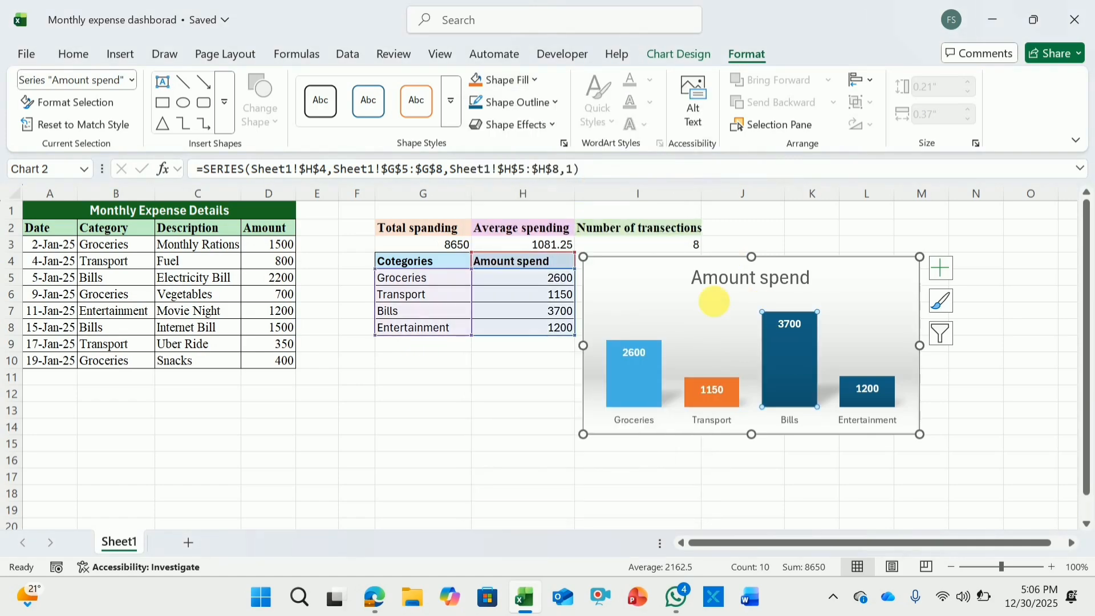
pyautogui.click(533, 80)
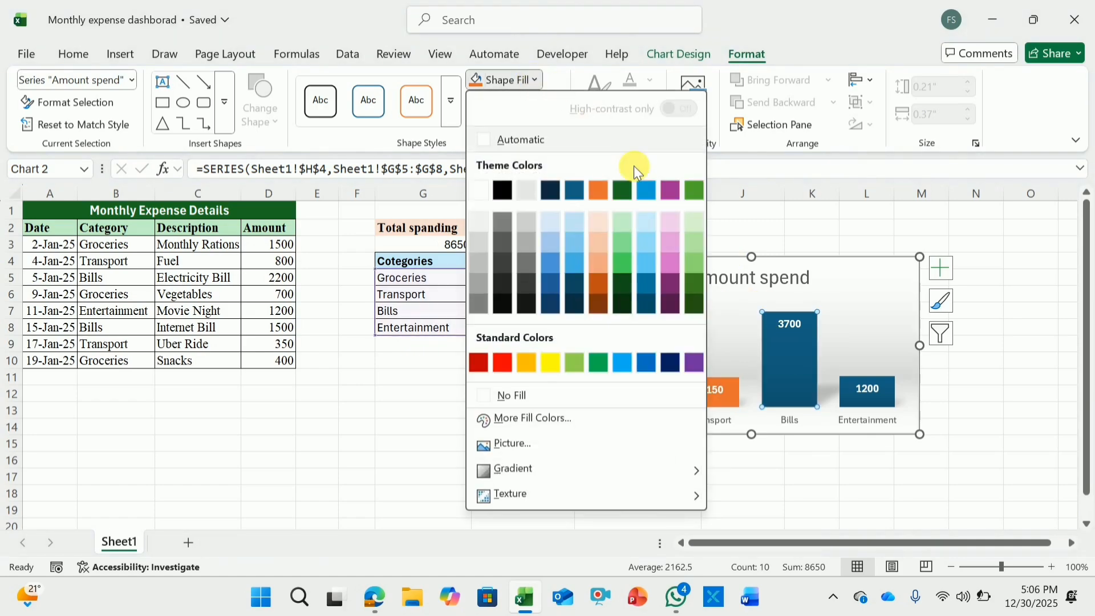
pyautogui.click(671, 192)
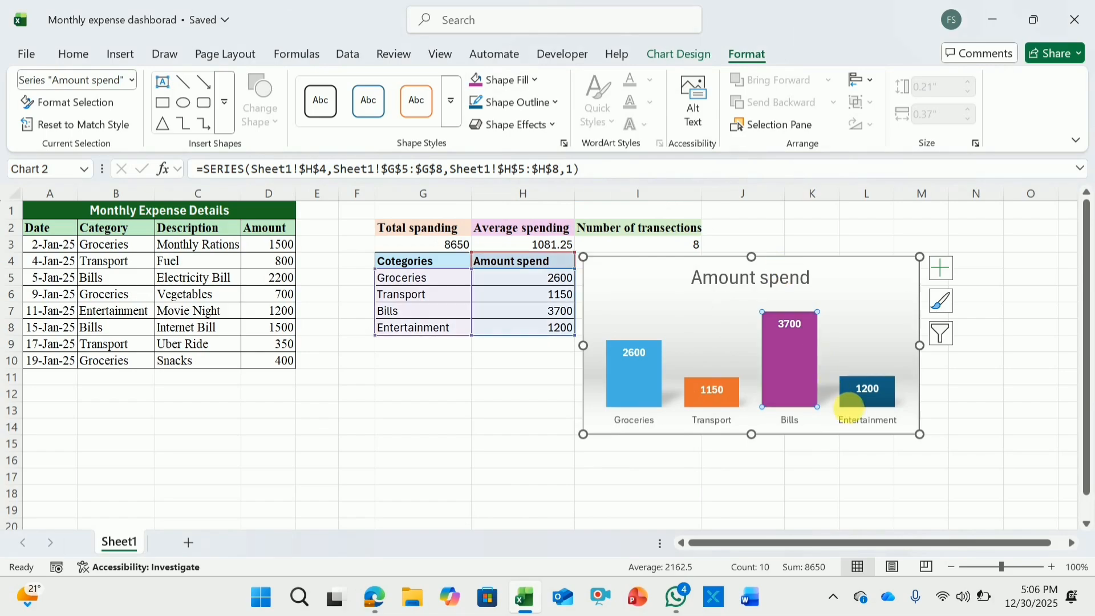
# - Fill the chart's Entertainment column with green and deselect the chart
pyautogui.click(847, 398)
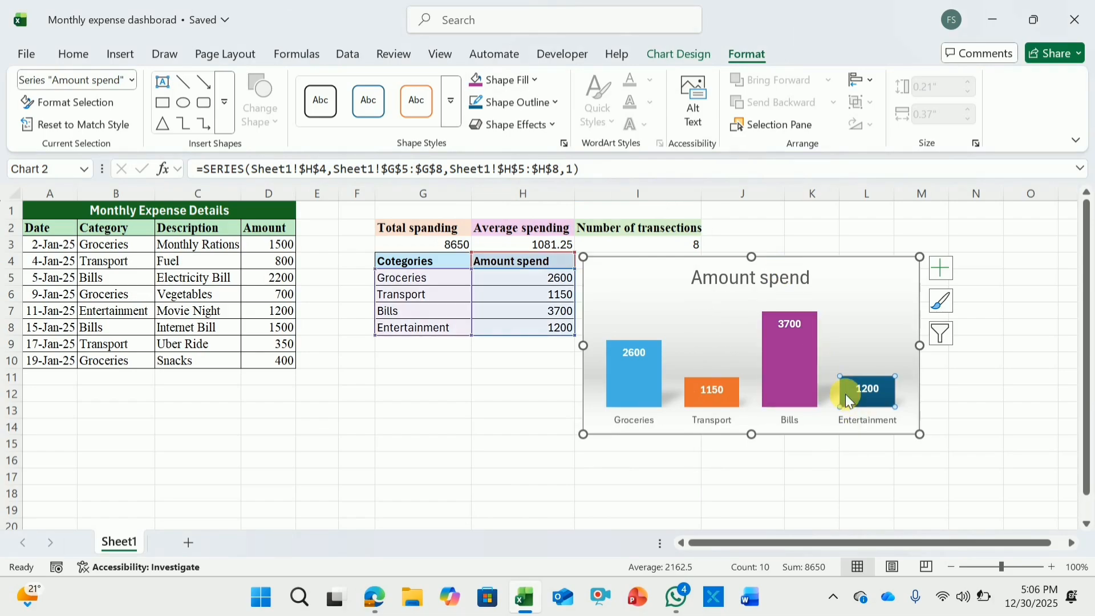
pyautogui.click(535, 81)
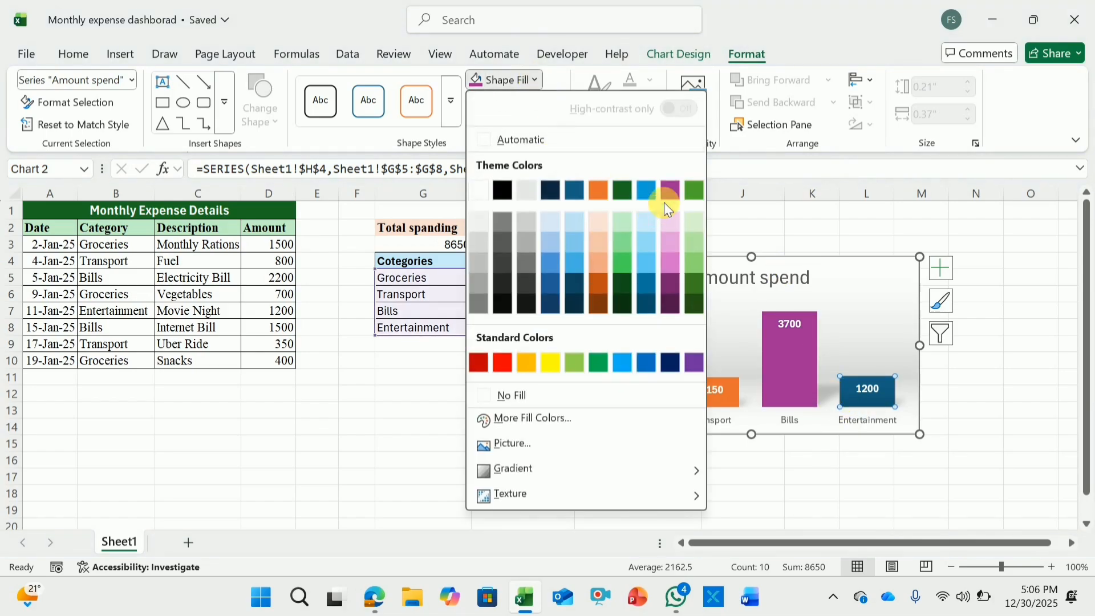
pyautogui.click(695, 189)
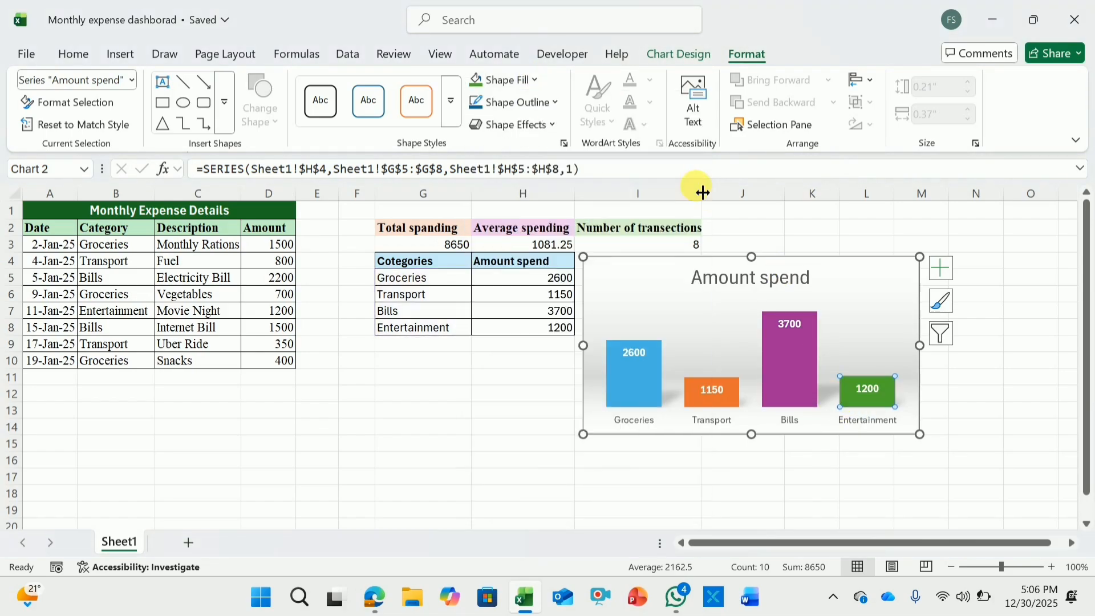
pyautogui.click(998, 282)
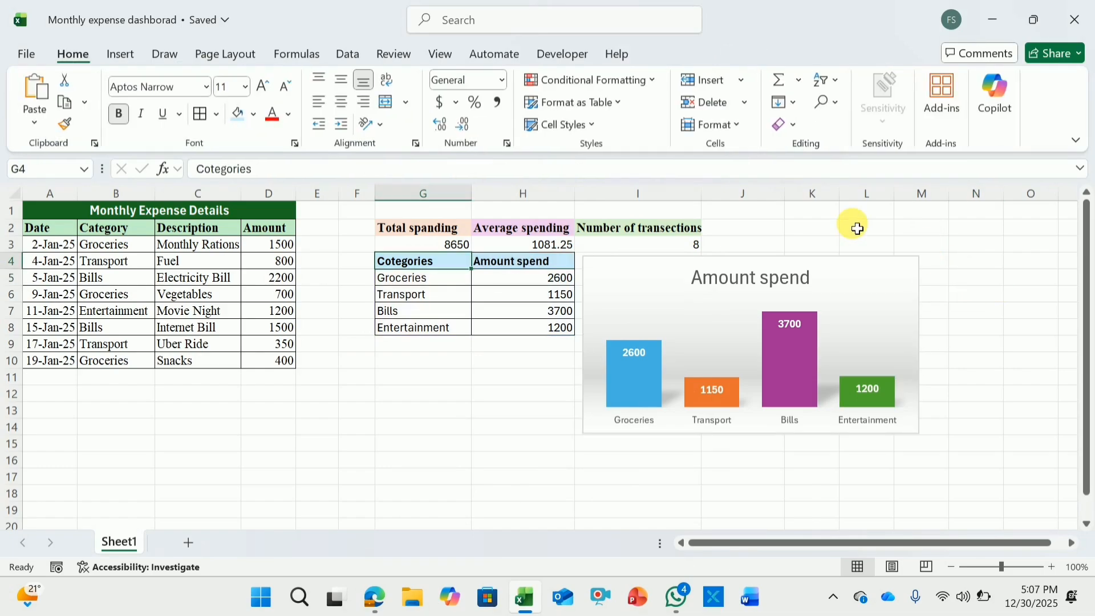